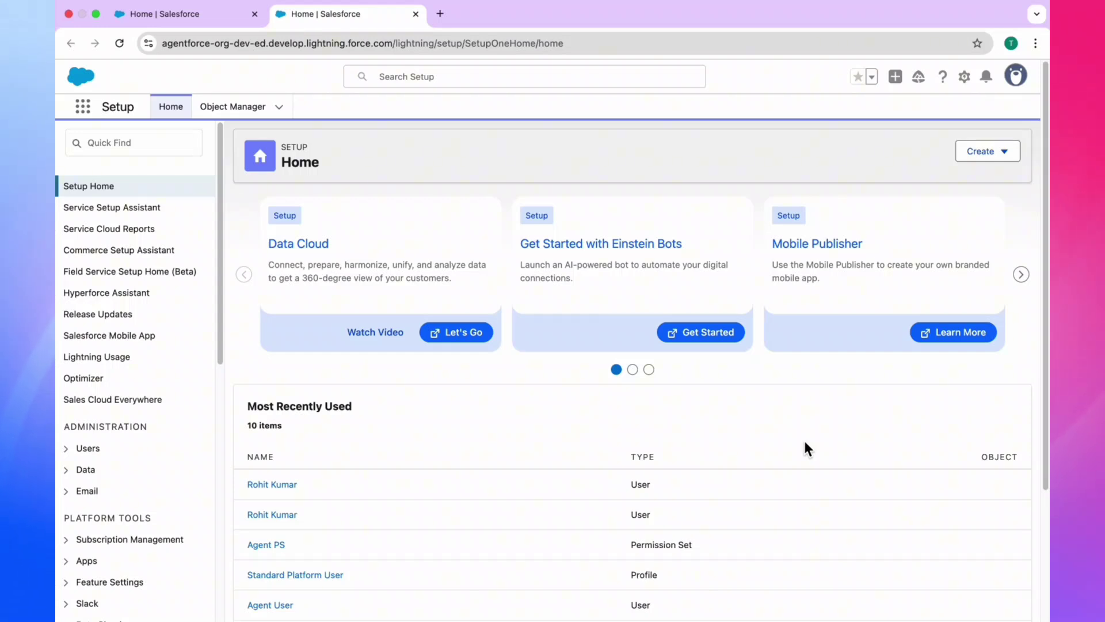
# Find the Testing Center in Setup by searching for "test" and start creating a new test.
pyautogui.click(164, 149)
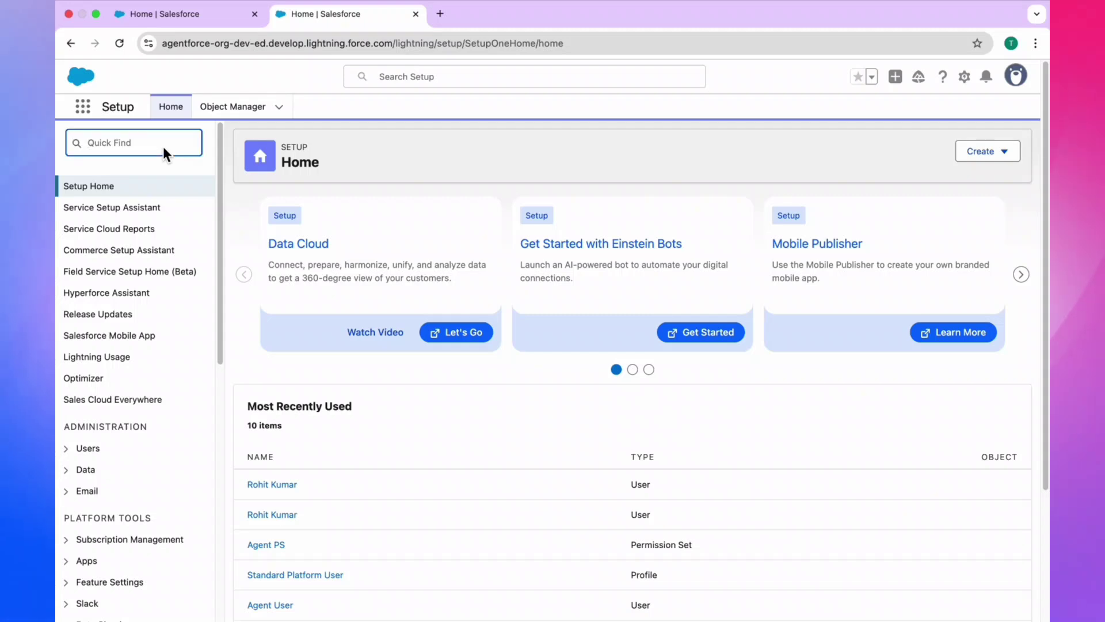
pyautogui.write('test')
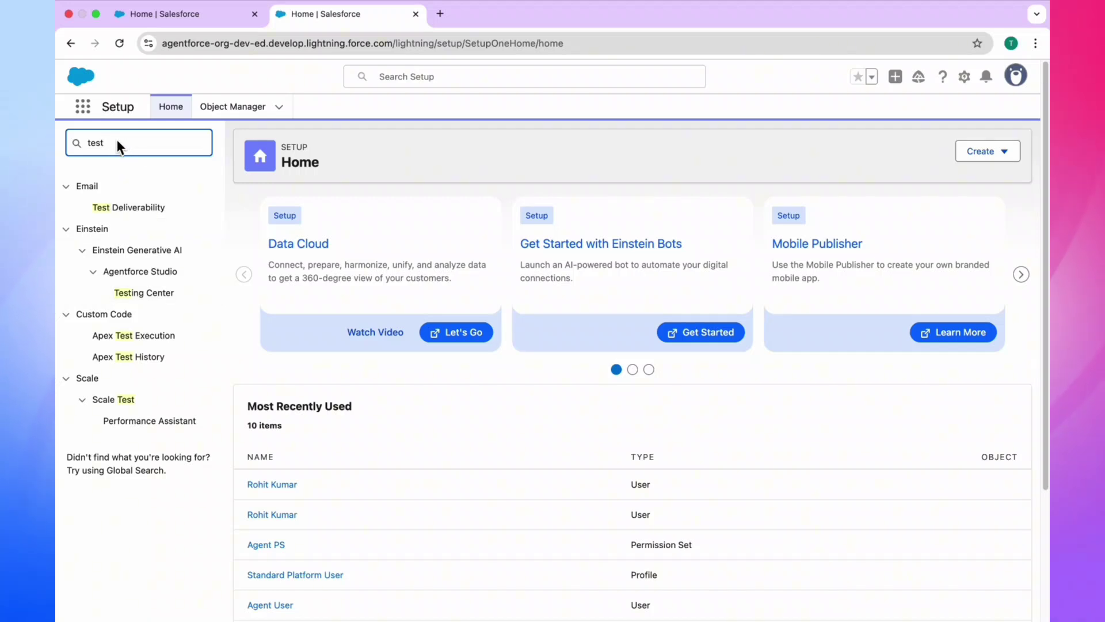
pyautogui.click(146, 293)
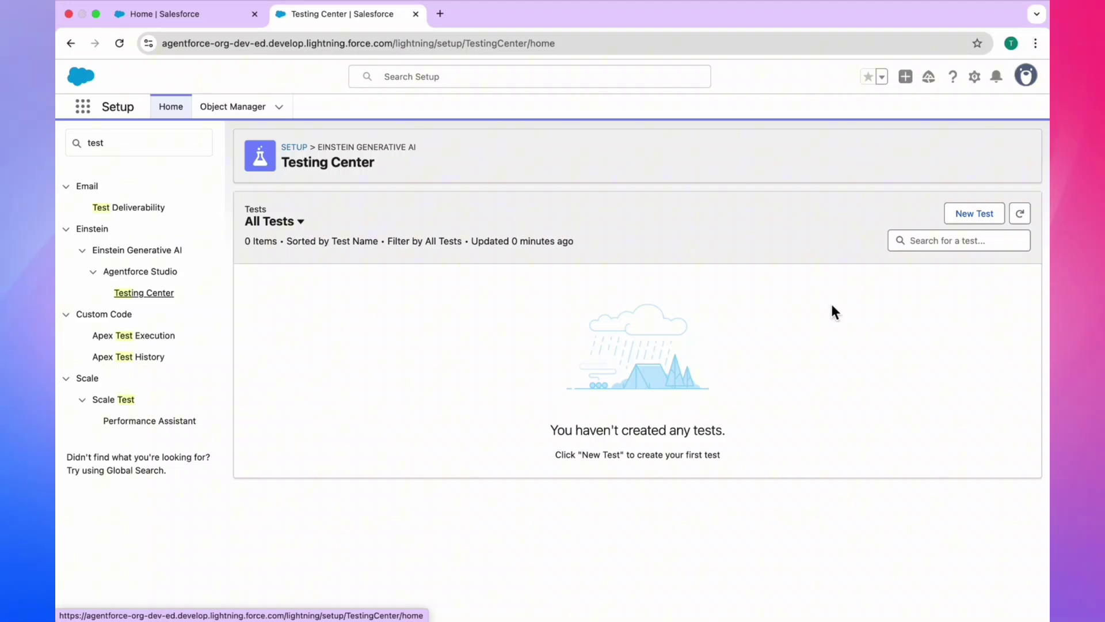
pyautogui.click(973, 216)
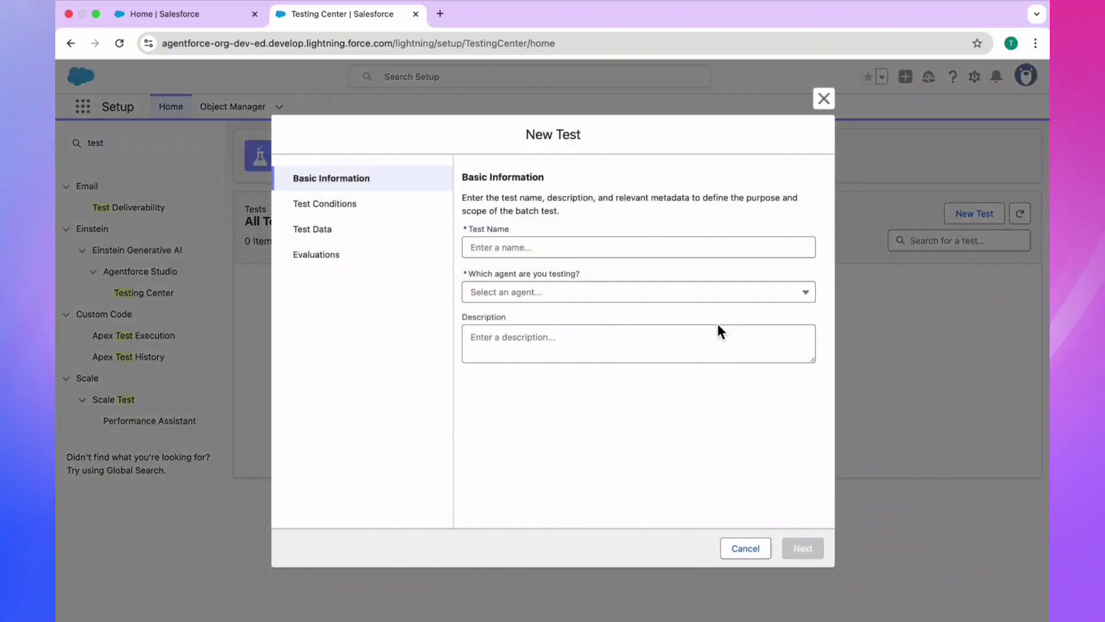
# Name the test Test1 and choose Agentforce (Default) - v1 as the agent being tested.
pyautogui.click(511, 248)
pyautogui.write('Test')
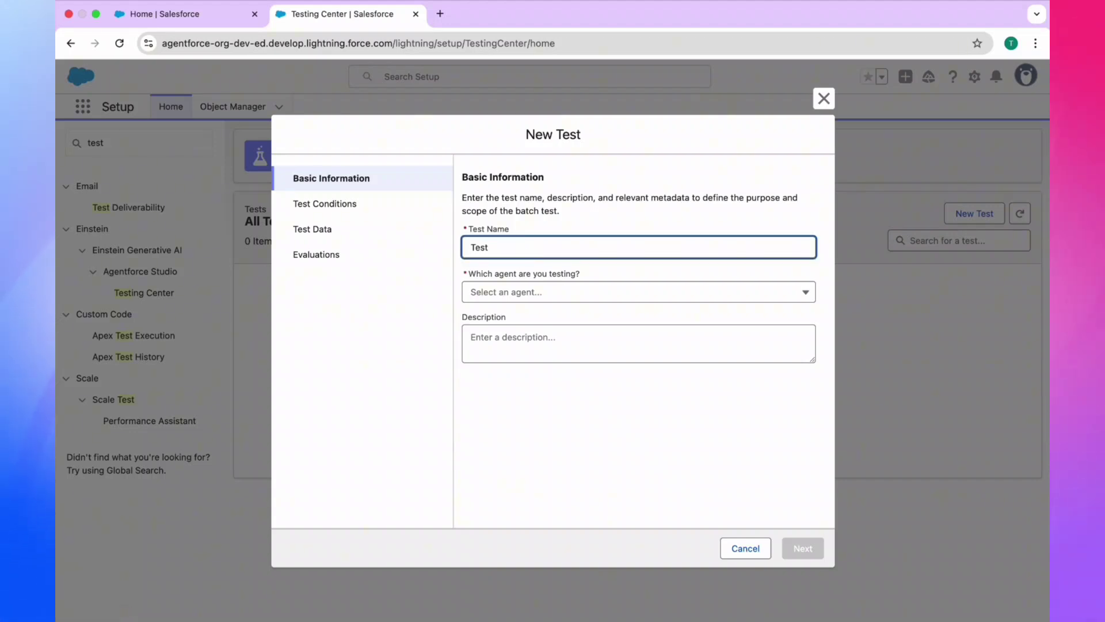
pyautogui.write('1')
pyautogui.click(538, 293)
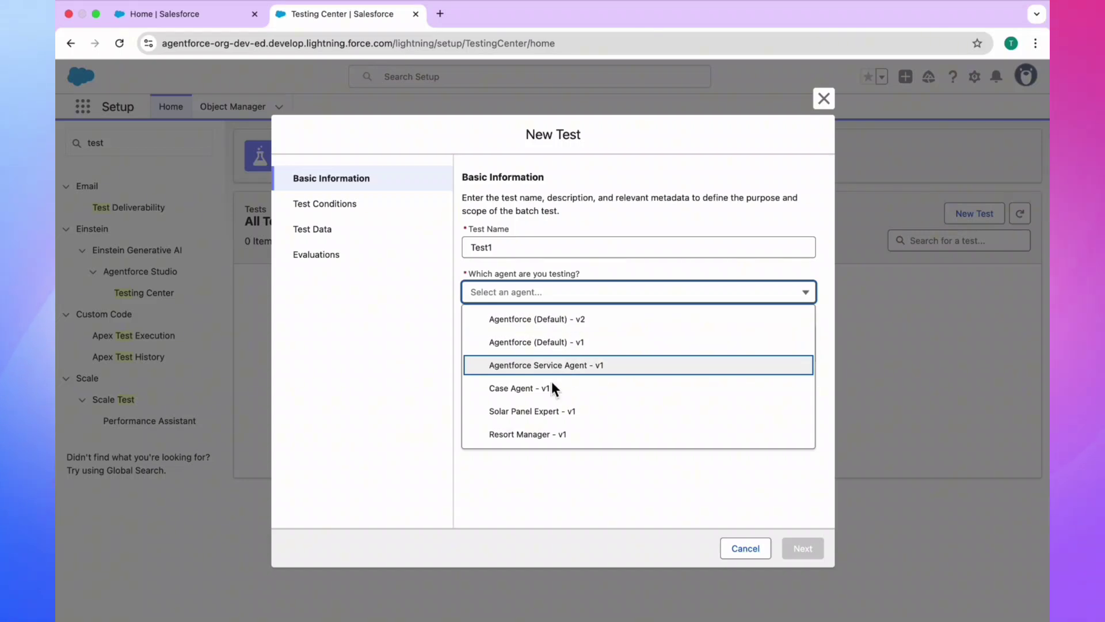
pyautogui.click(531, 347)
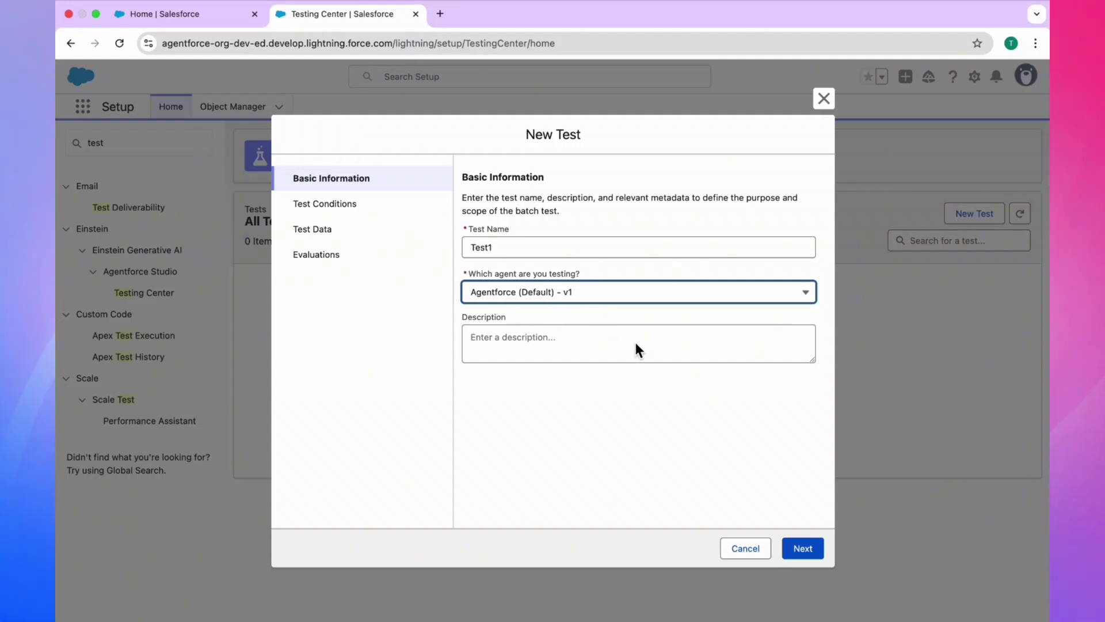
# Describe the test as "Testing for the agent" and advance to Test Data without including context variables.
pyautogui.click(510, 349)
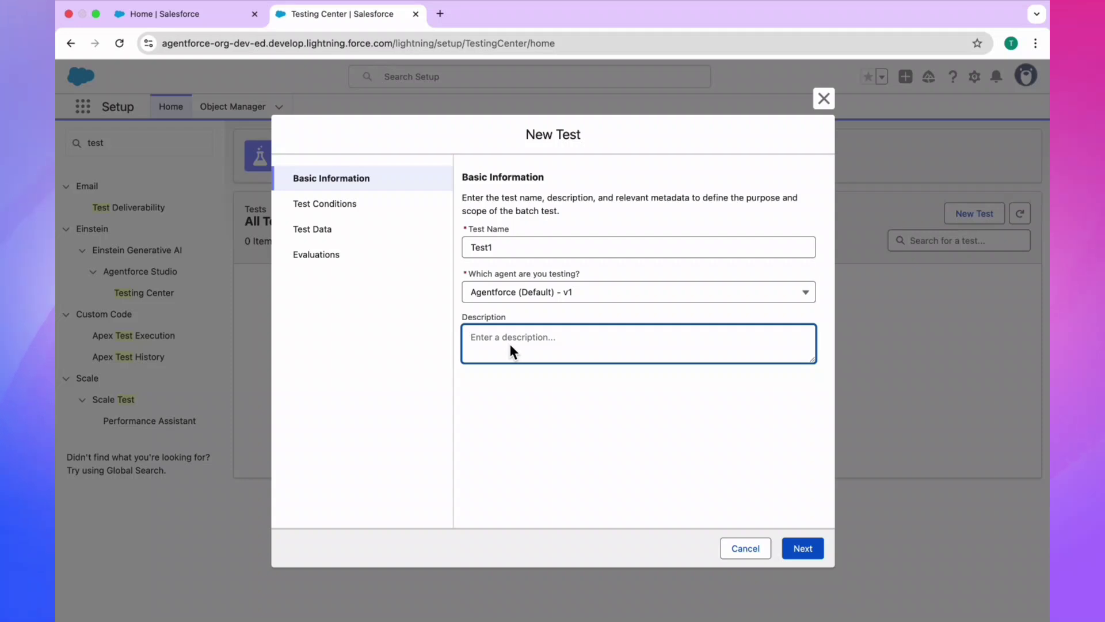
pyautogui.write('Testing')
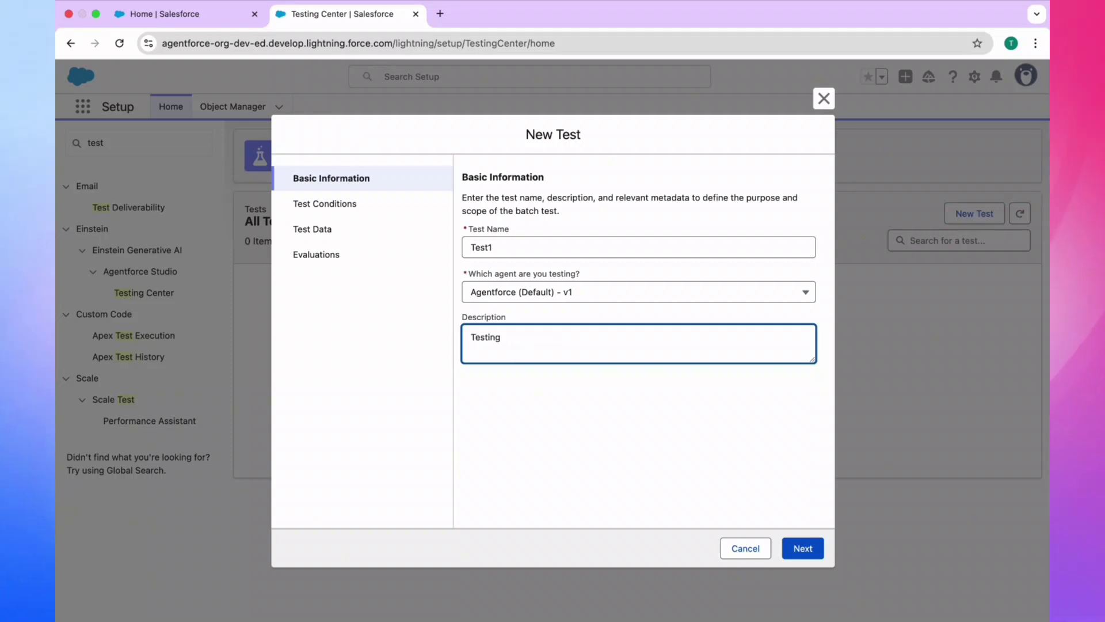
pyautogui.write(' for the agent')
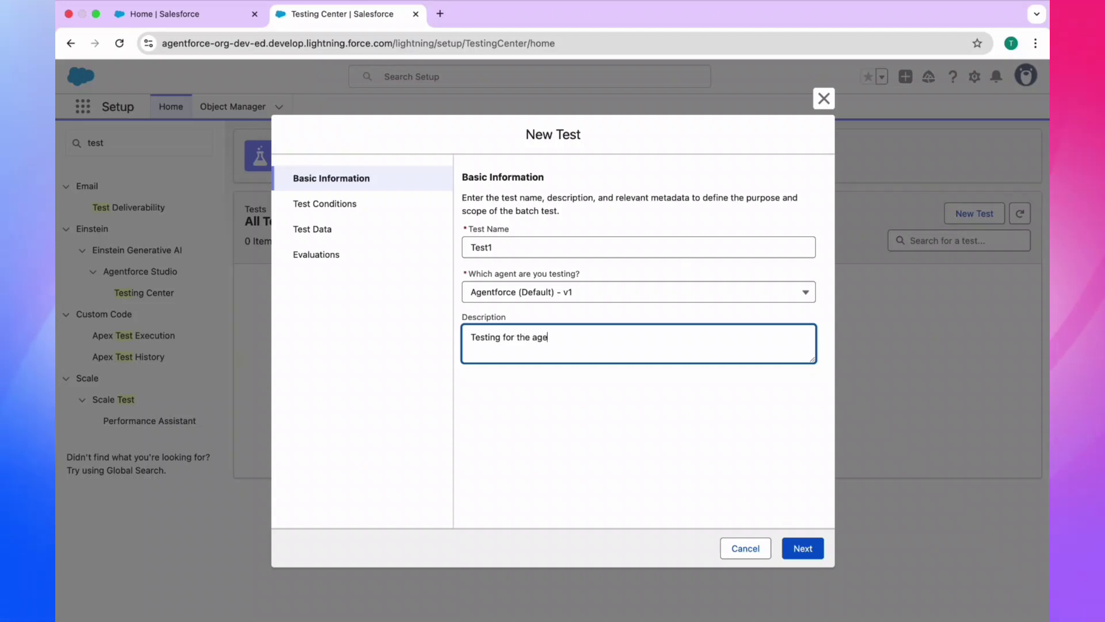
pyautogui.click(803, 546)
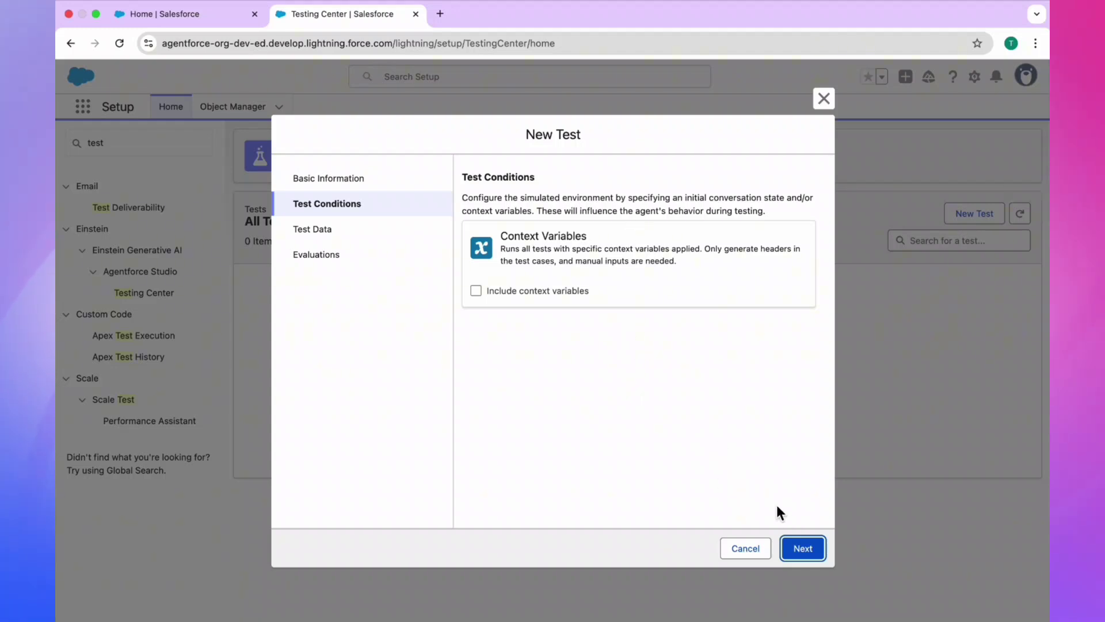
pyautogui.click(801, 548)
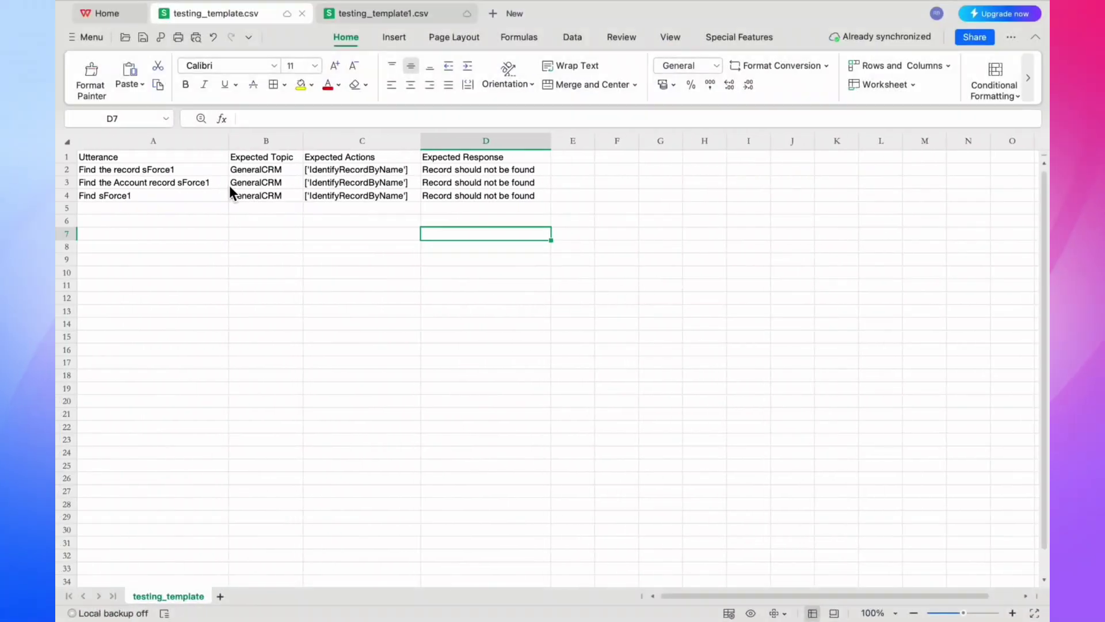
# Review the first utterance and the column headers of testing_template.csv in WPS Office, and return to the New Test wizard in the browser.
pyautogui.click(184, 169)
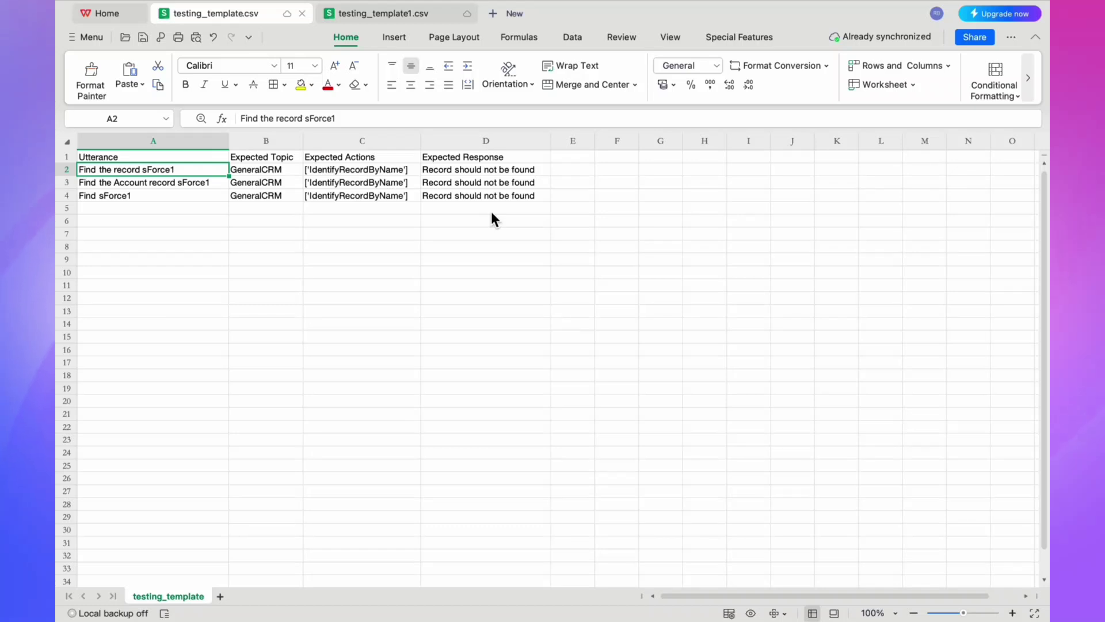
pyautogui.moveTo(212, 157); pyautogui.dragTo(460, 157)
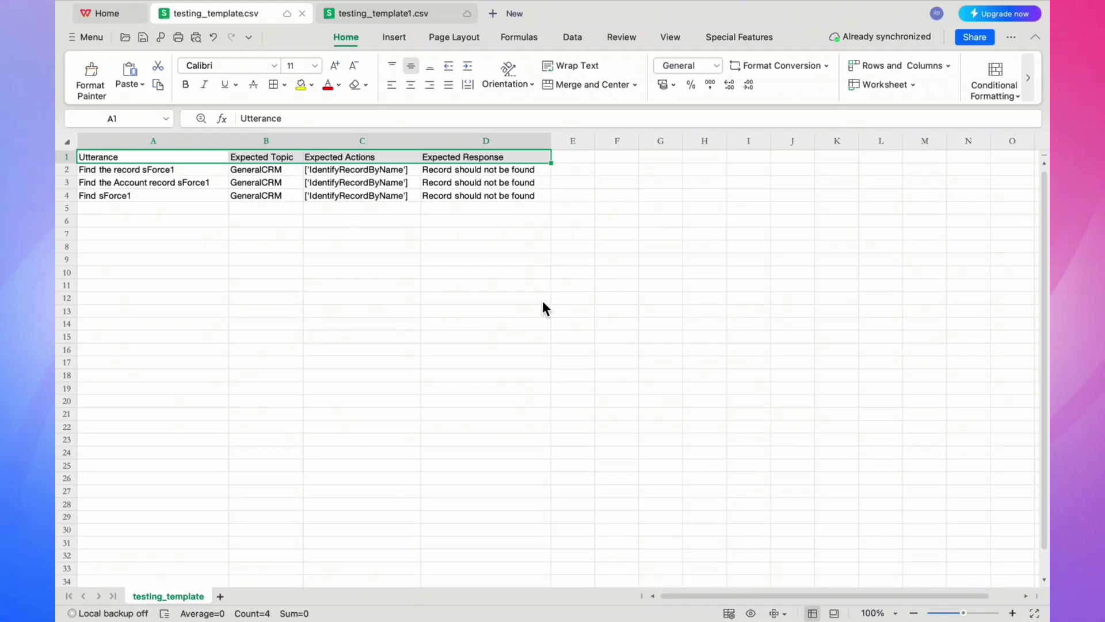
pyautogui.hotkey('ctrl', 'Right')
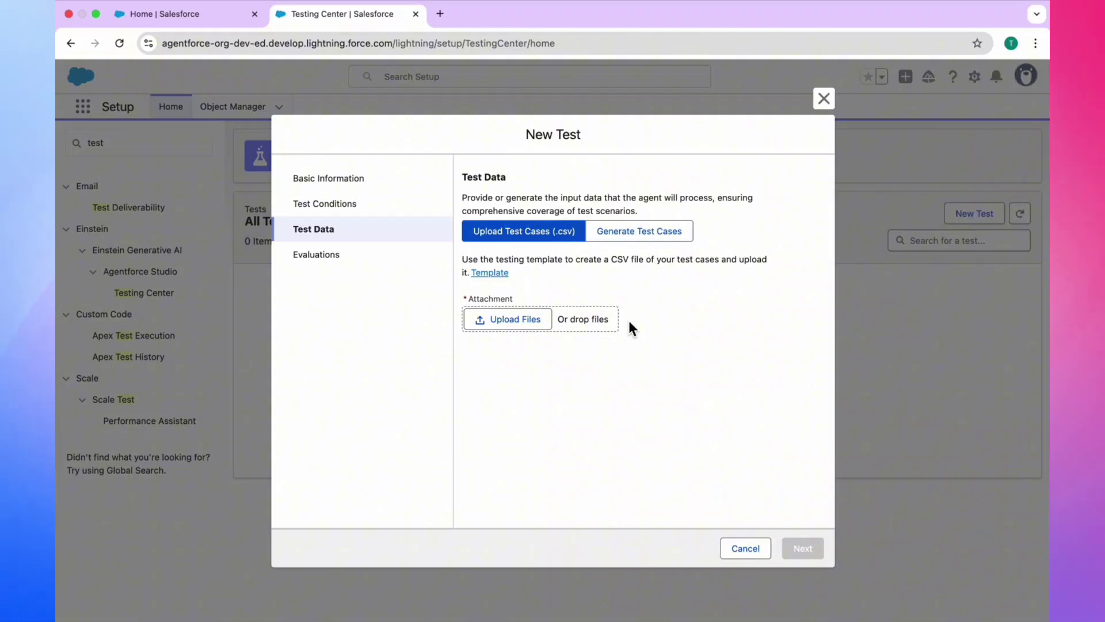
# Upload testing_template.csv from Documents as the test cases and save and run the test.
pyautogui.click(507, 319)
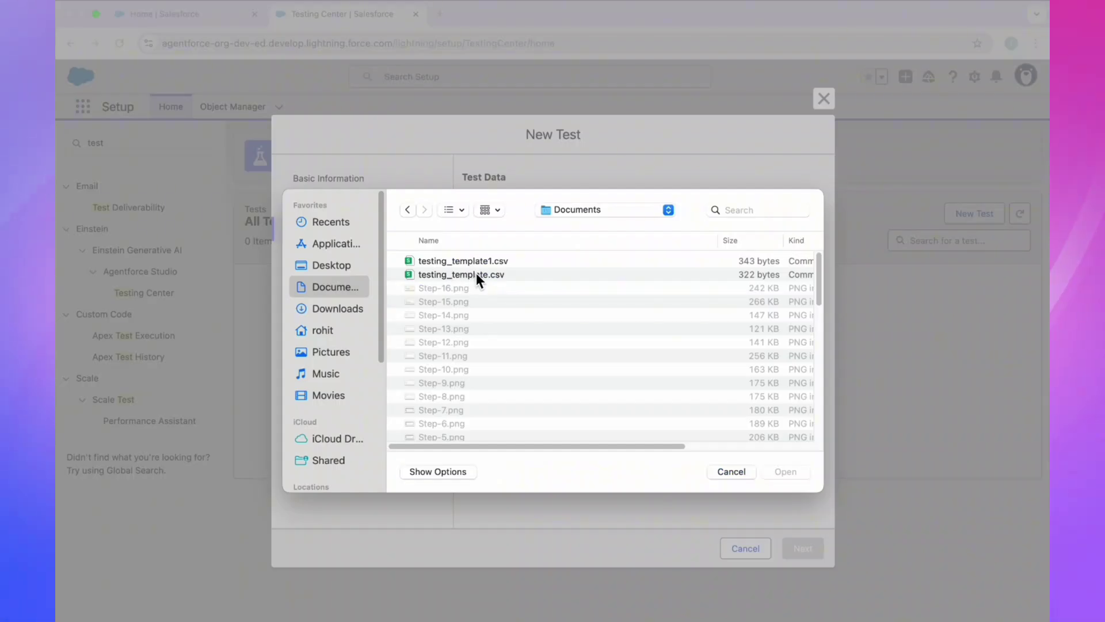
pyautogui.hotkey('ctrl', 'Left')
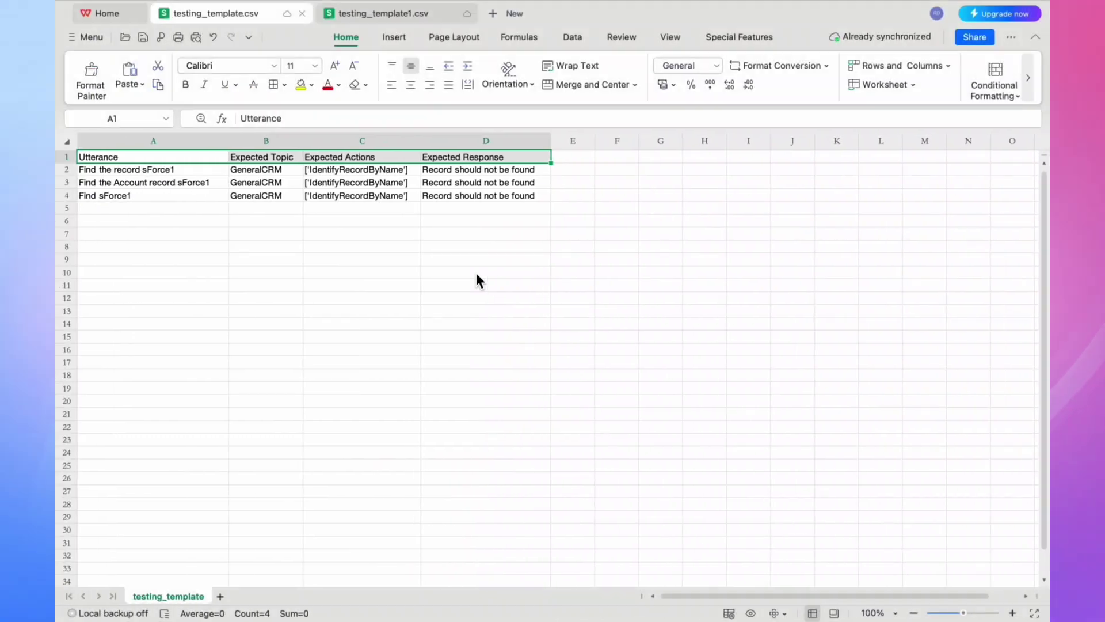
pyautogui.hotkey('ctrl', 'Right')
pyautogui.click(499, 276)
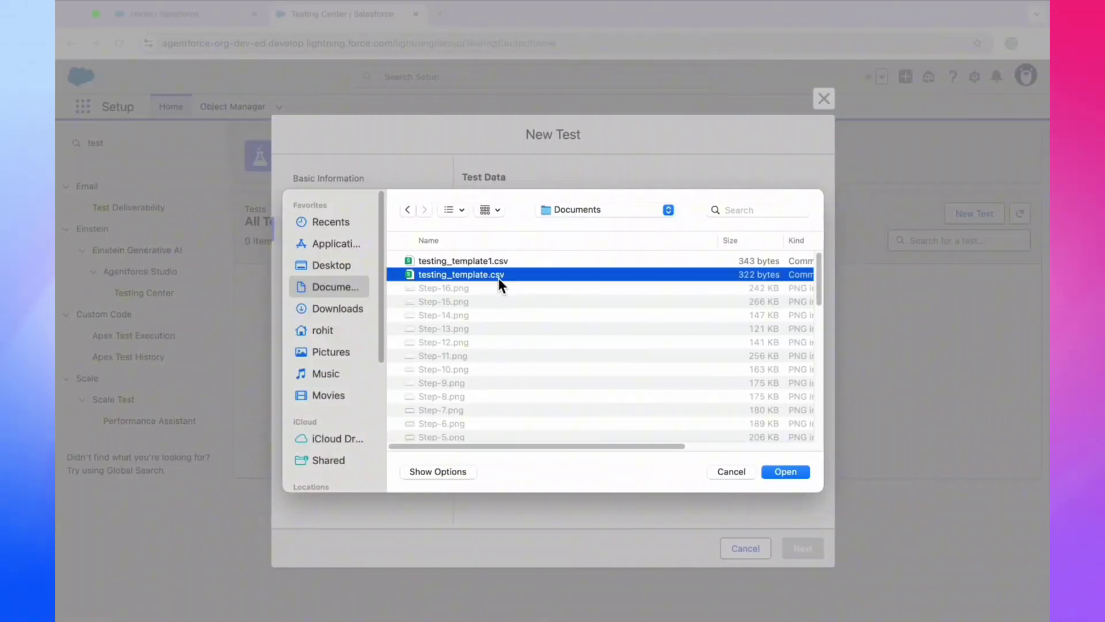
pyautogui.click(786, 471)
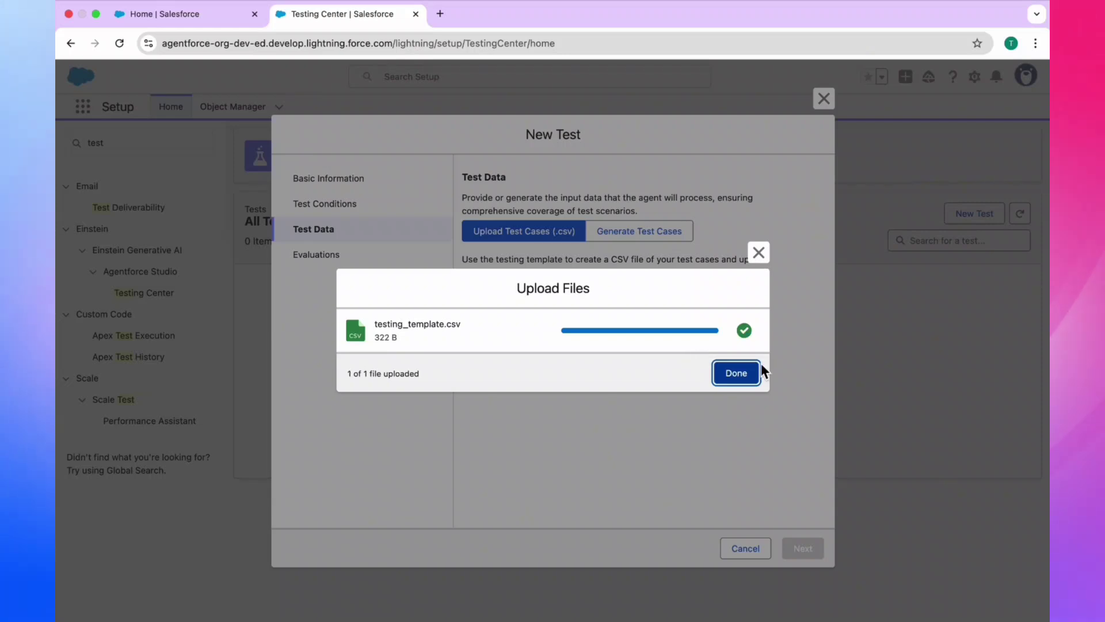
pyautogui.click(736, 373)
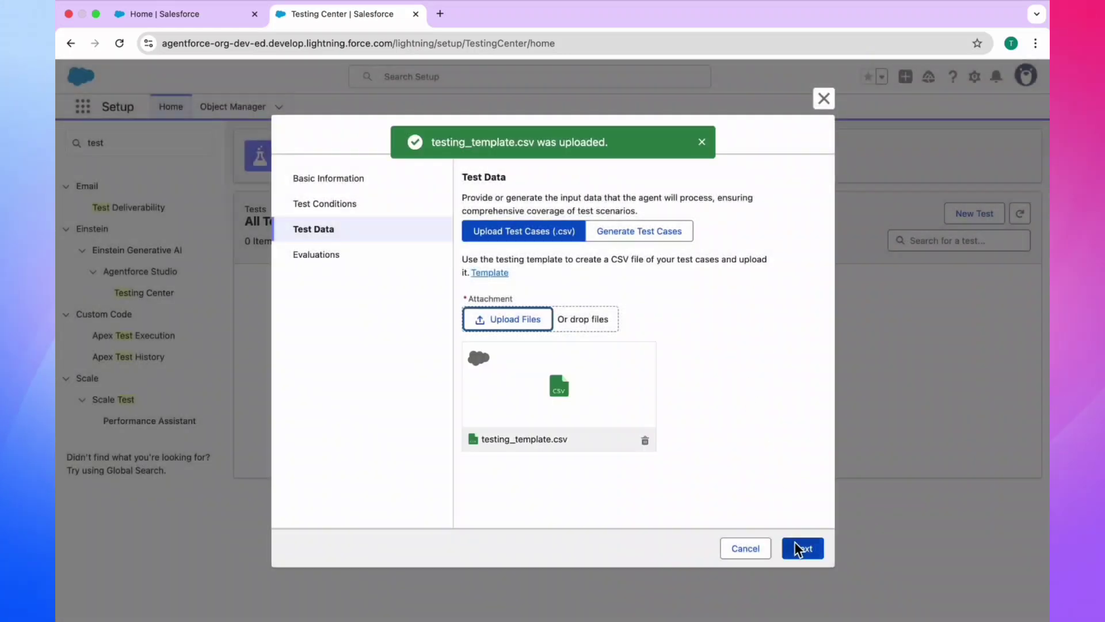
pyautogui.click(806, 549)
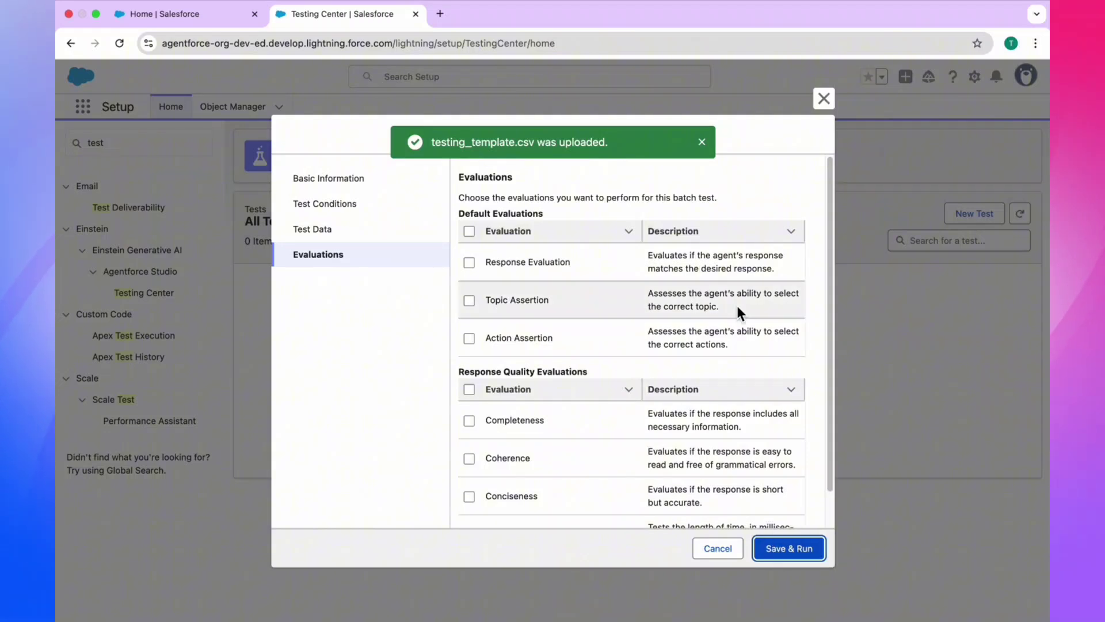
pyautogui.press('Return')
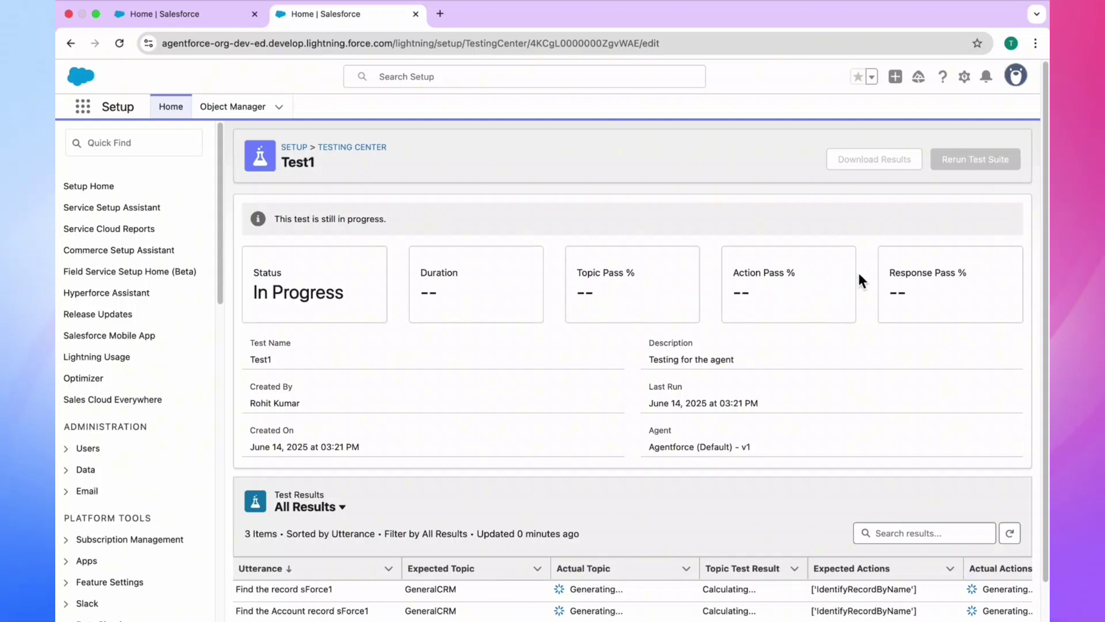
# Examine Test1's results columns while it runs, and its status, duration and pass percentages.
pyautogui.scroll(-2, 618, 299)
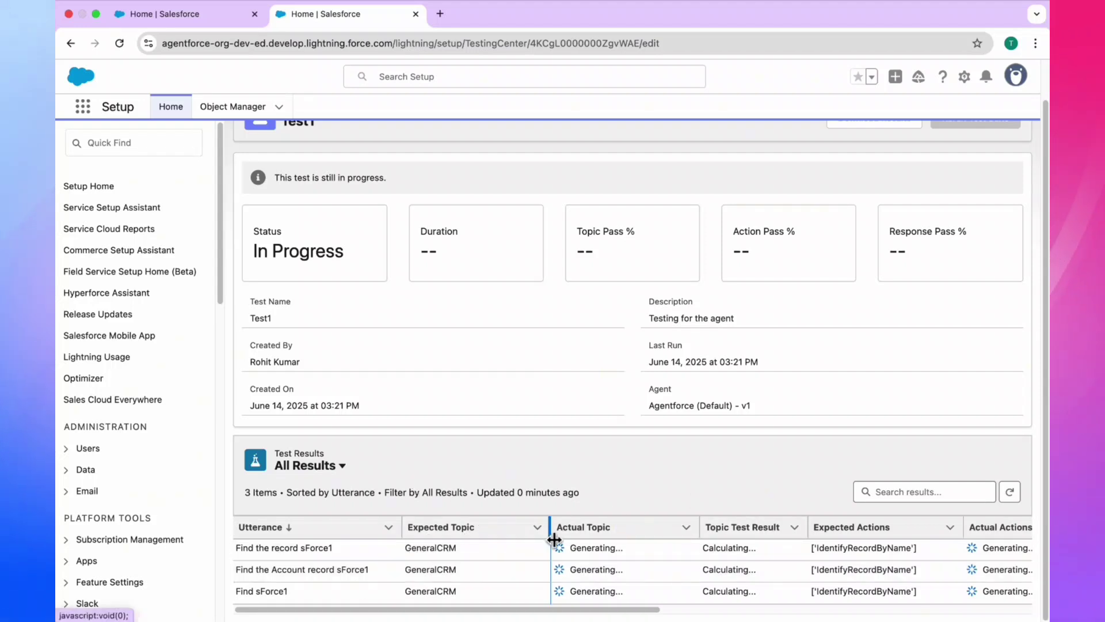
pyautogui.hscroll(12, 758, 535)
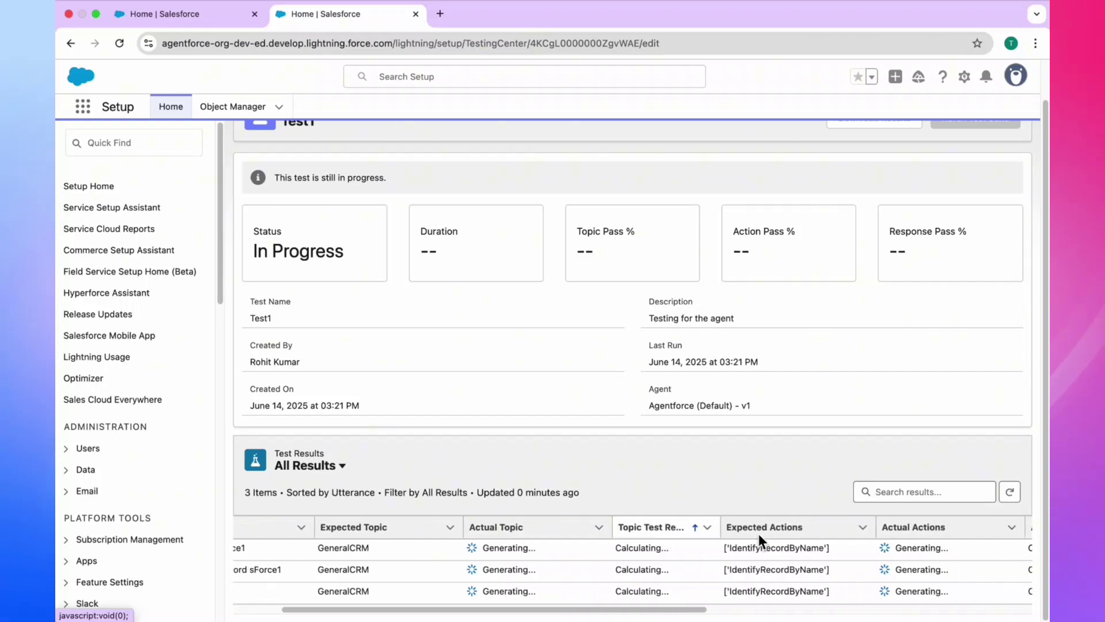
pyautogui.hscroll(-8, 735, 541)
pyautogui.hscroll(-2, 734, 538)
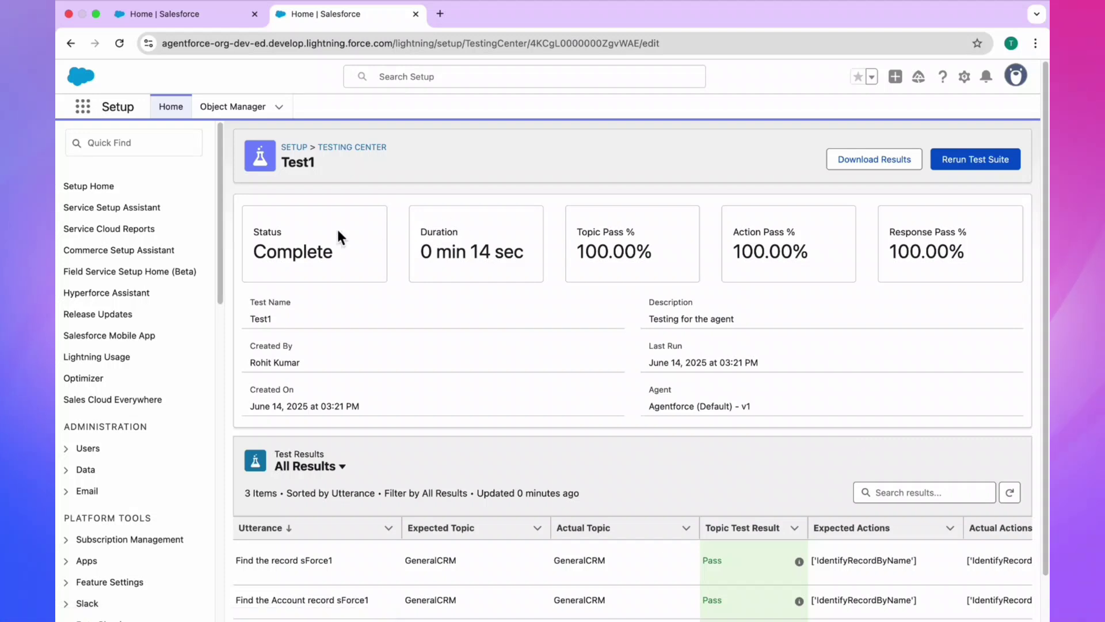
pyautogui.moveTo(253, 252); pyautogui.dragTo(268, 254)
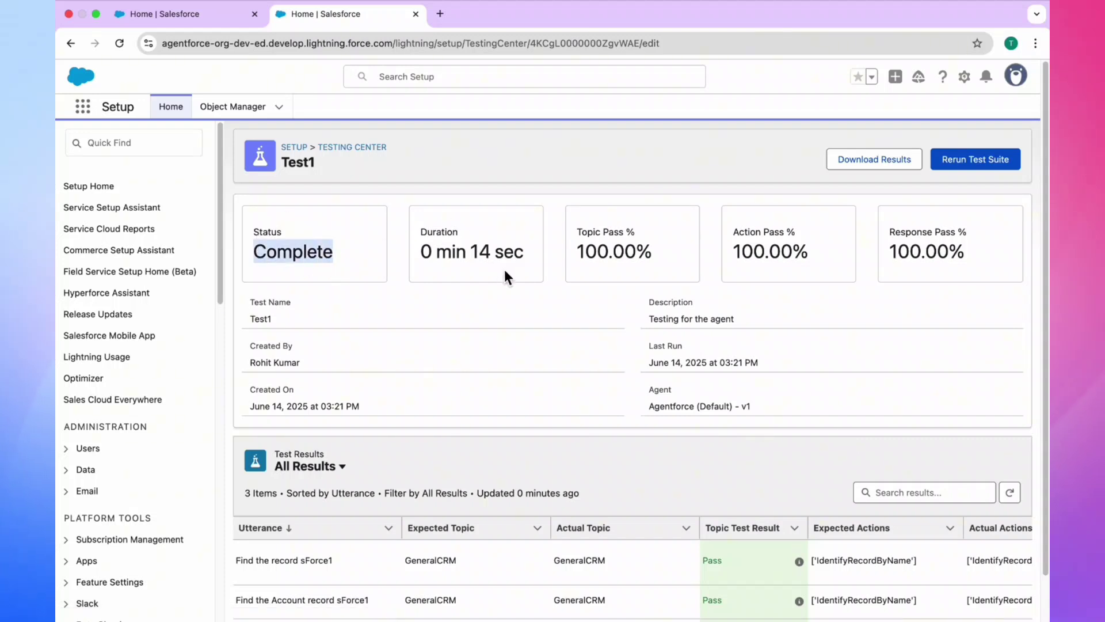
pyautogui.moveTo(472, 256); pyautogui.dragTo(712, 261)
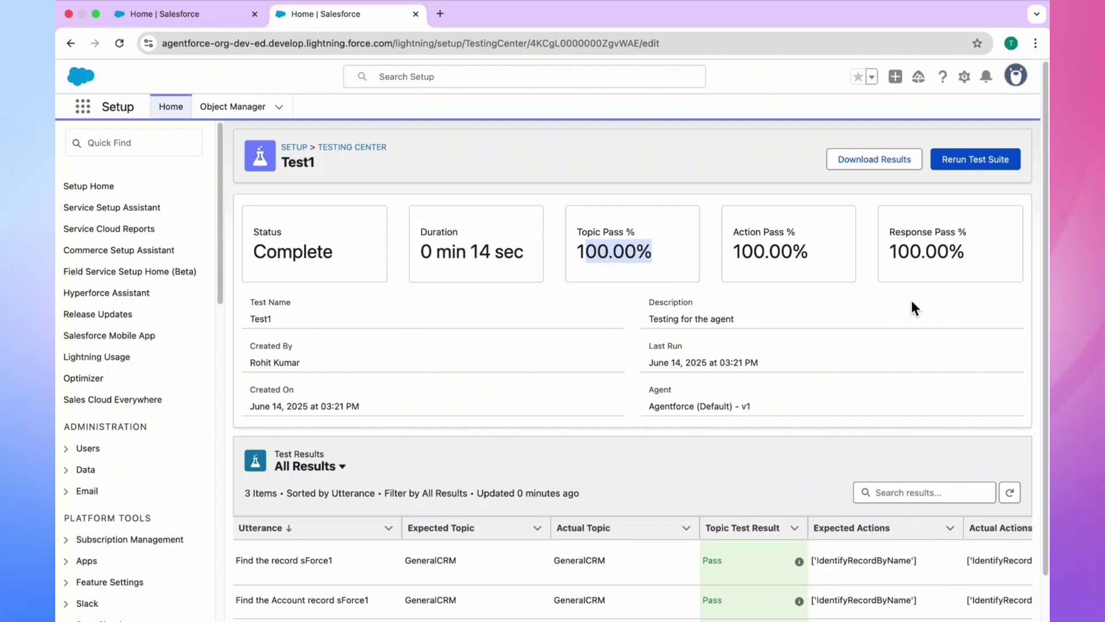
# Compare the expected and actual topics, actions and responses for each utterance in the test results.
pyautogui.scroll(-1, 911, 300)
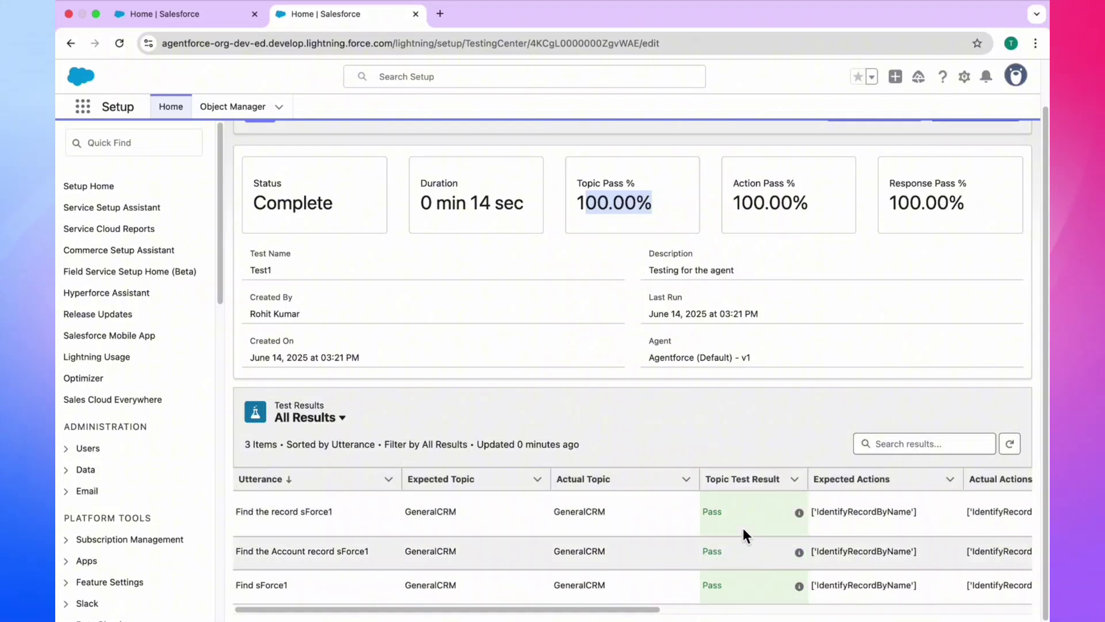
pyautogui.click(547, 511)
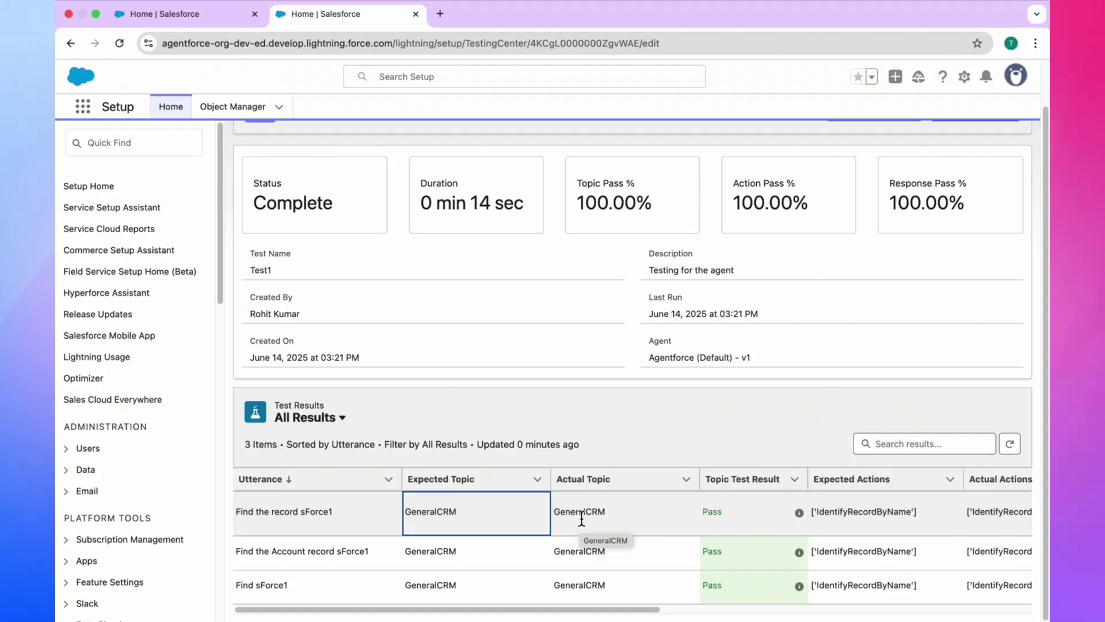
pyautogui.hscroll(4, 681, 512)
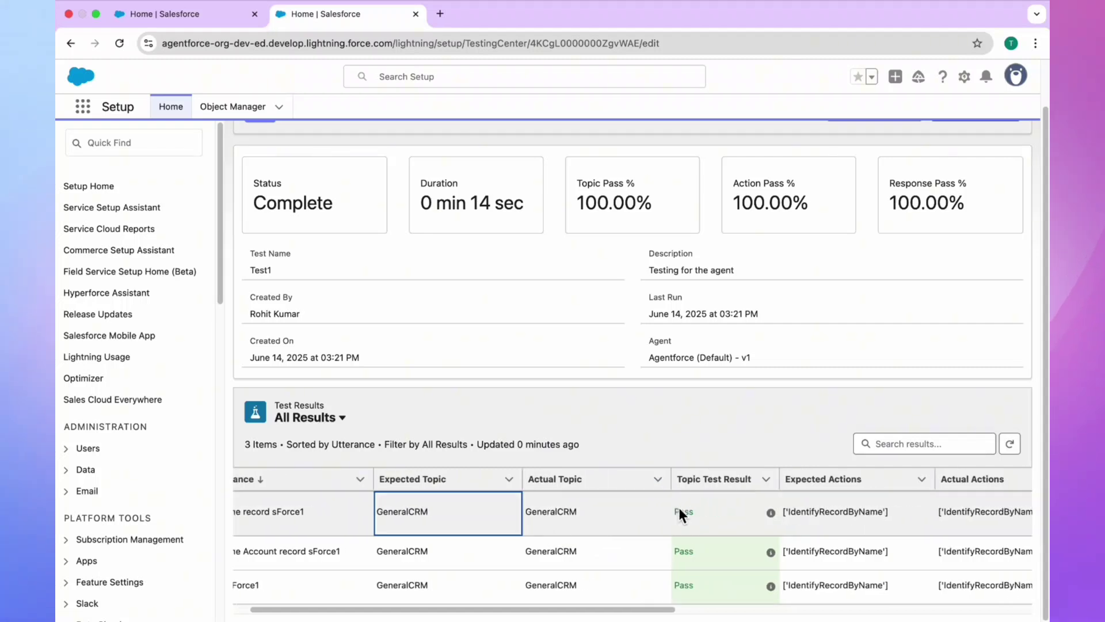
pyautogui.hscroll(4, 680, 511)
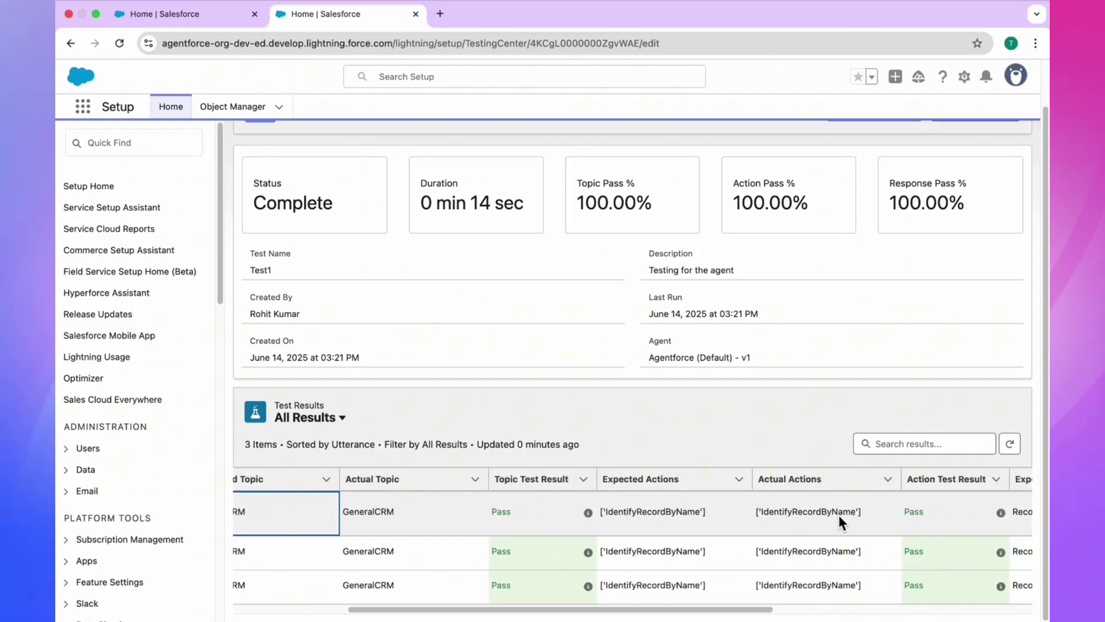
pyautogui.hscroll(7, 838, 514)
pyautogui.hscroll(2, 838, 515)
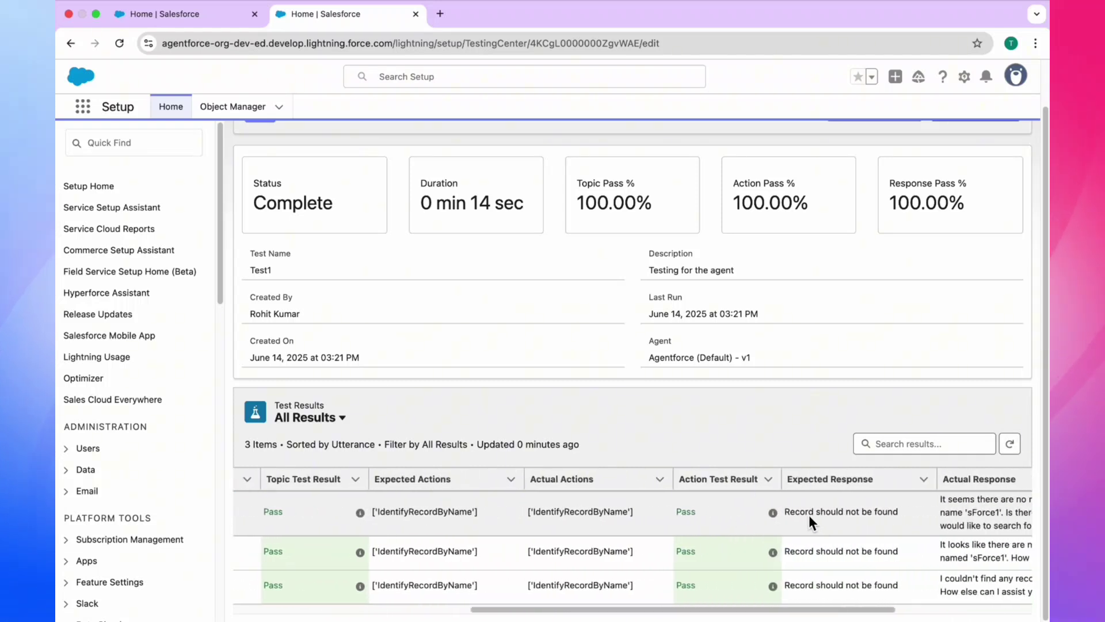
pyautogui.hscroll(10, 879, 517)
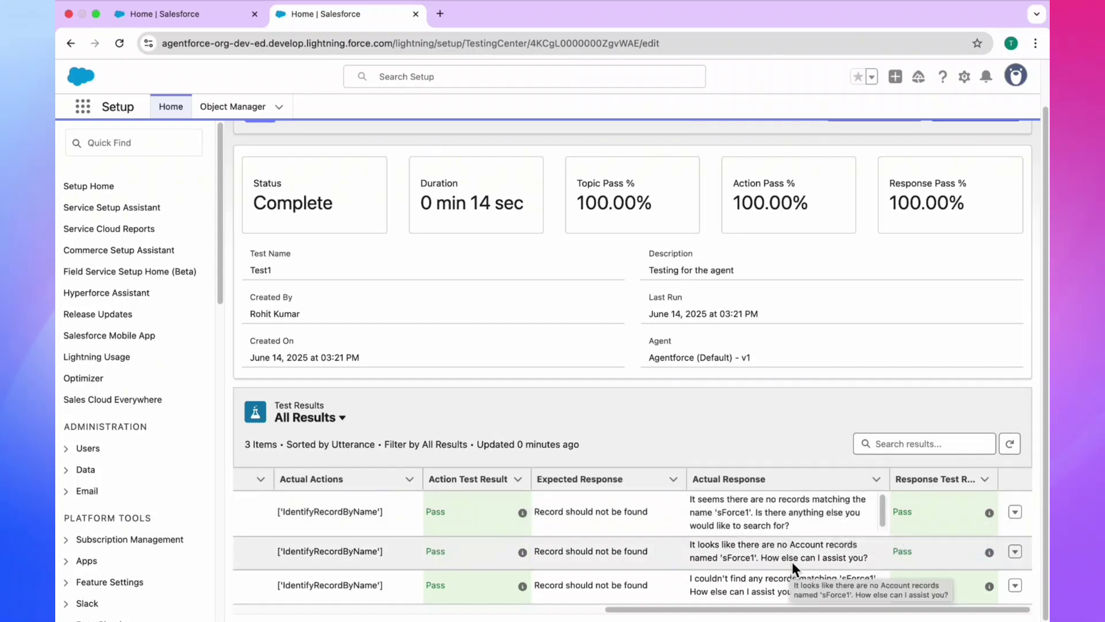
# Open the Accounts object in the other Salesforce browser tab and show its All Accounts list view.
pyautogui.click(161, 15)
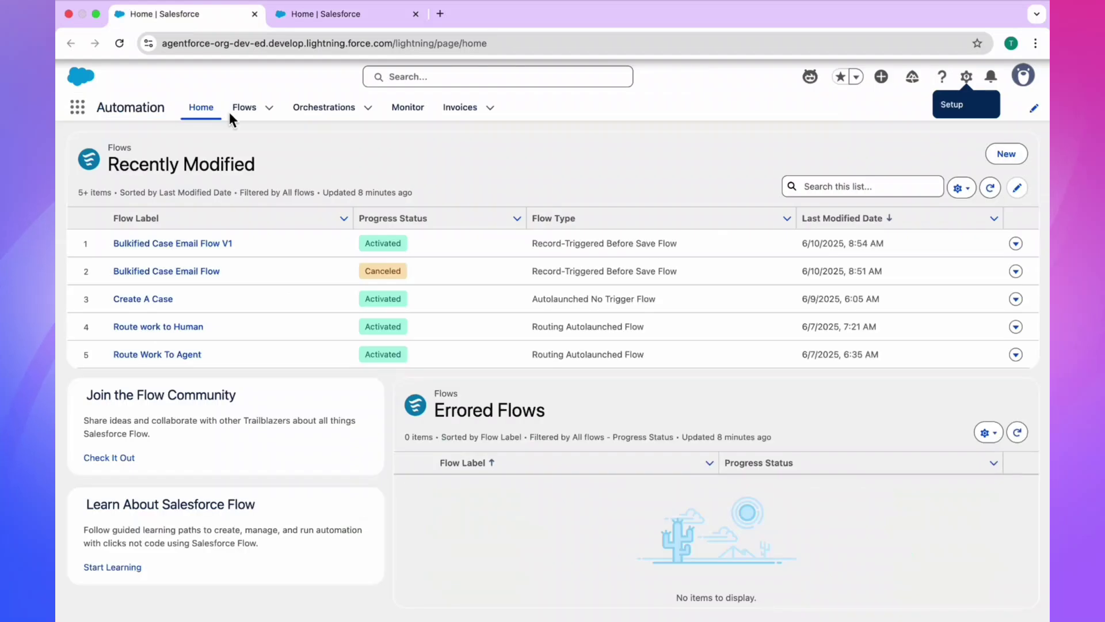
pyautogui.click(77, 109)
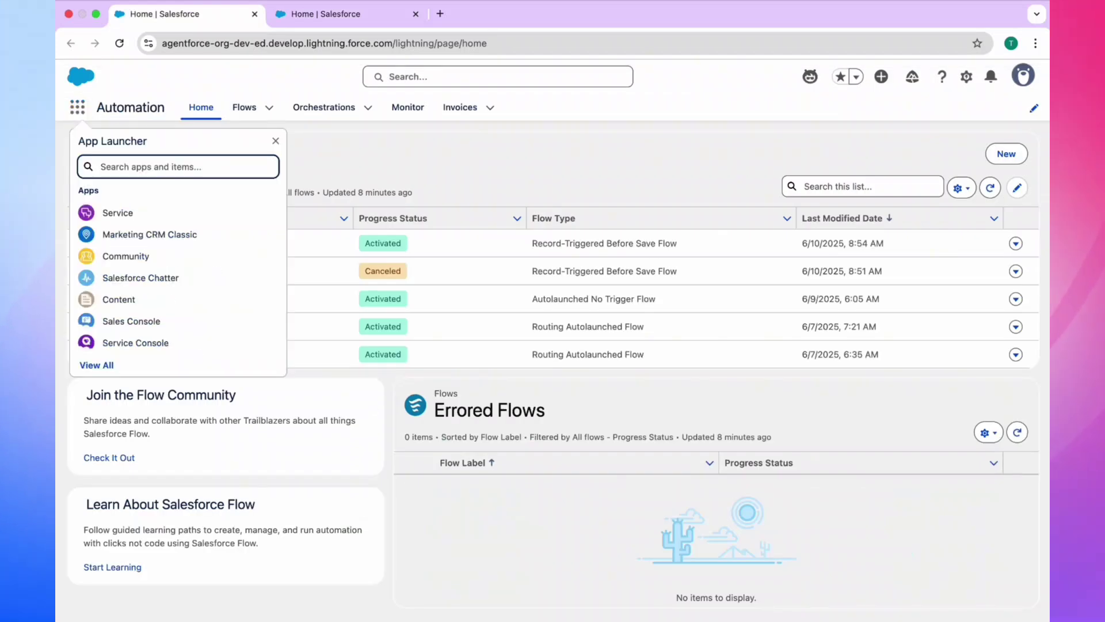
pyautogui.write('acc')
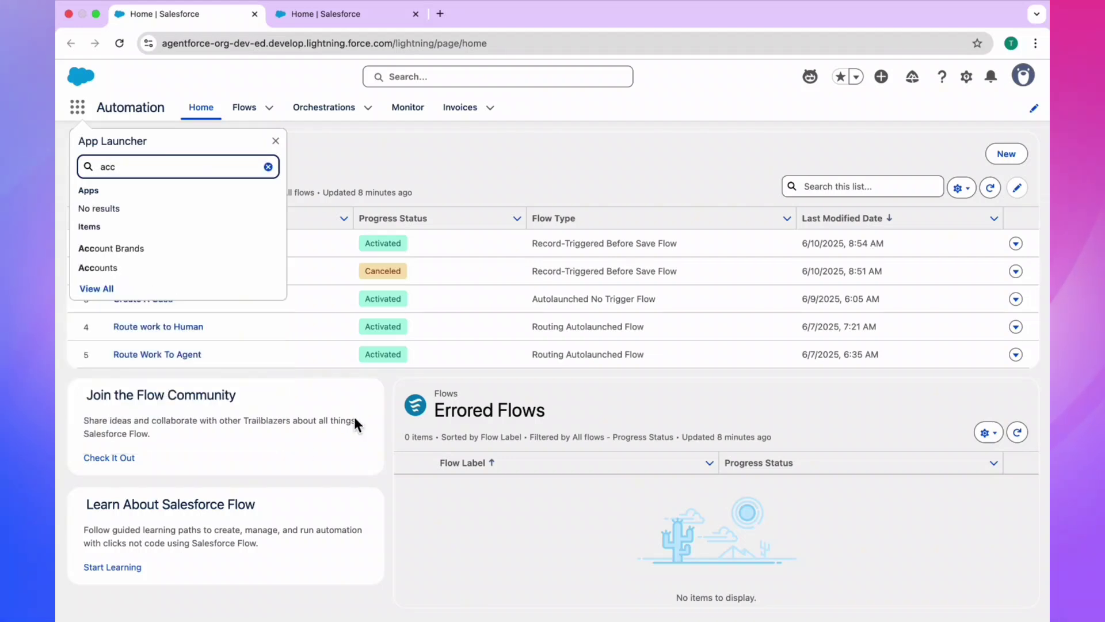
pyautogui.click(113, 269)
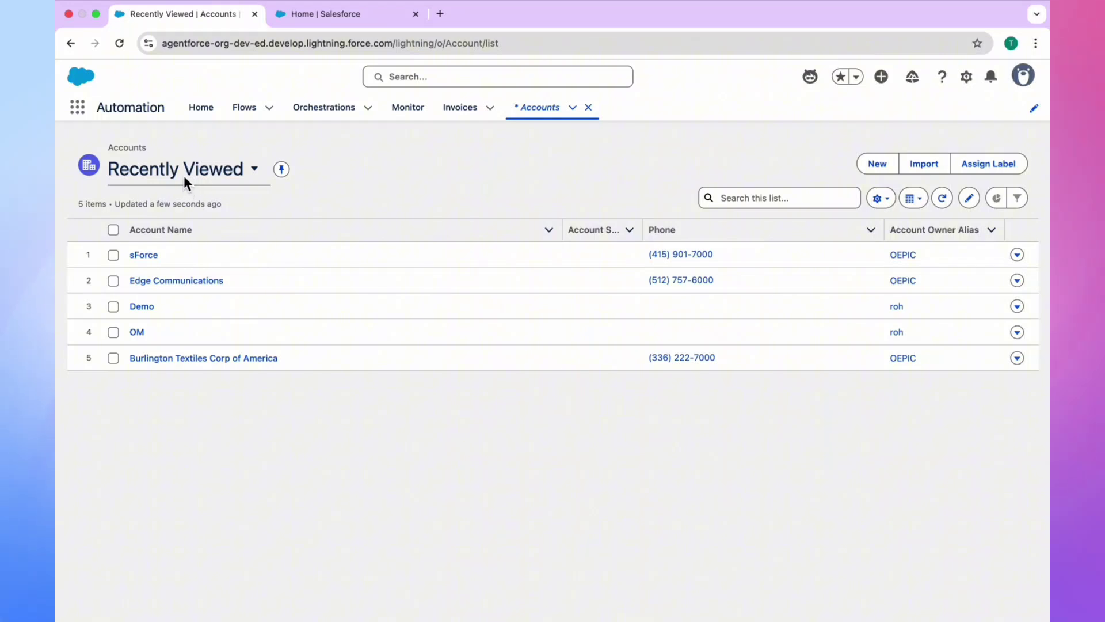
pyautogui.click(185, 175)
pyautogui.click(182, 254)
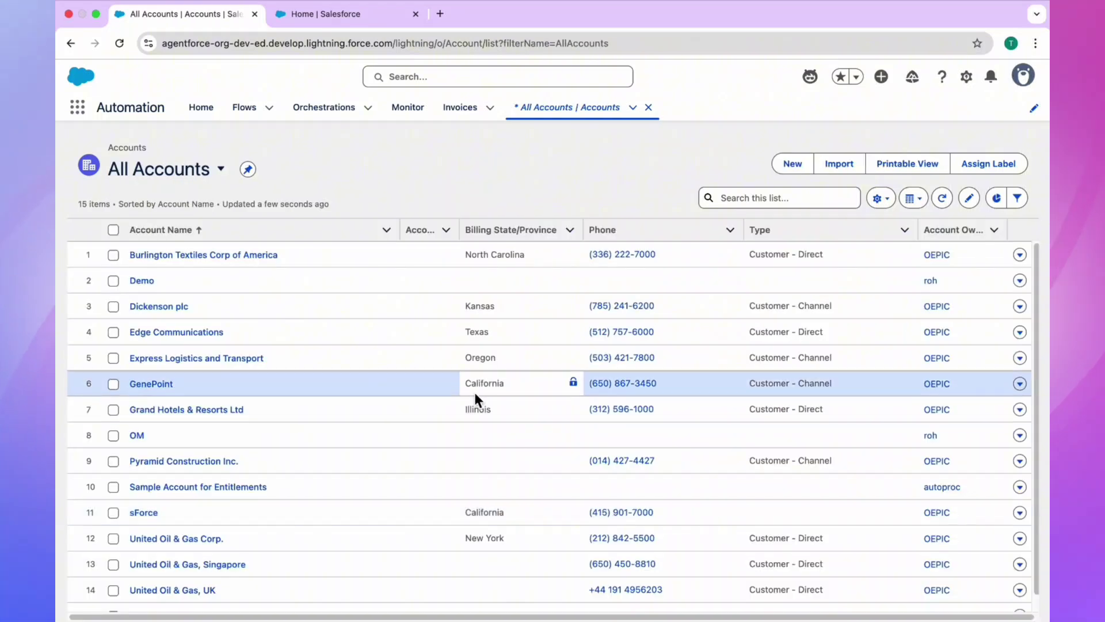
# Look through the All Accounts list and search it for "sforce1".
pyautogui.scroll(-1, 474, 393)
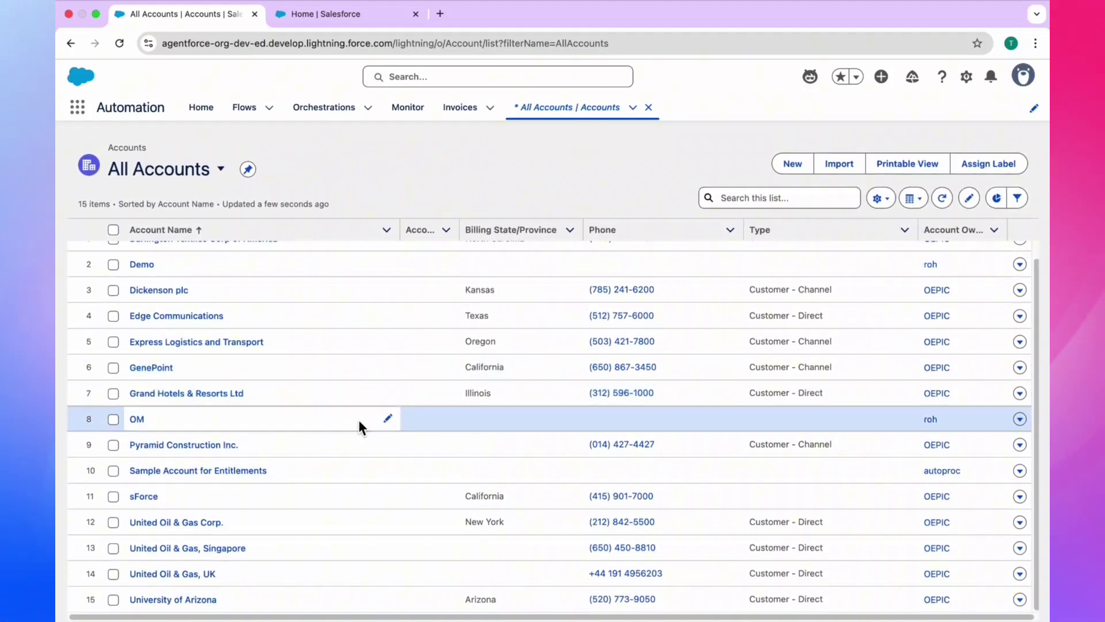
pyautogui.scroll(1, 358, 420)
pyautogui.click(730, 198)
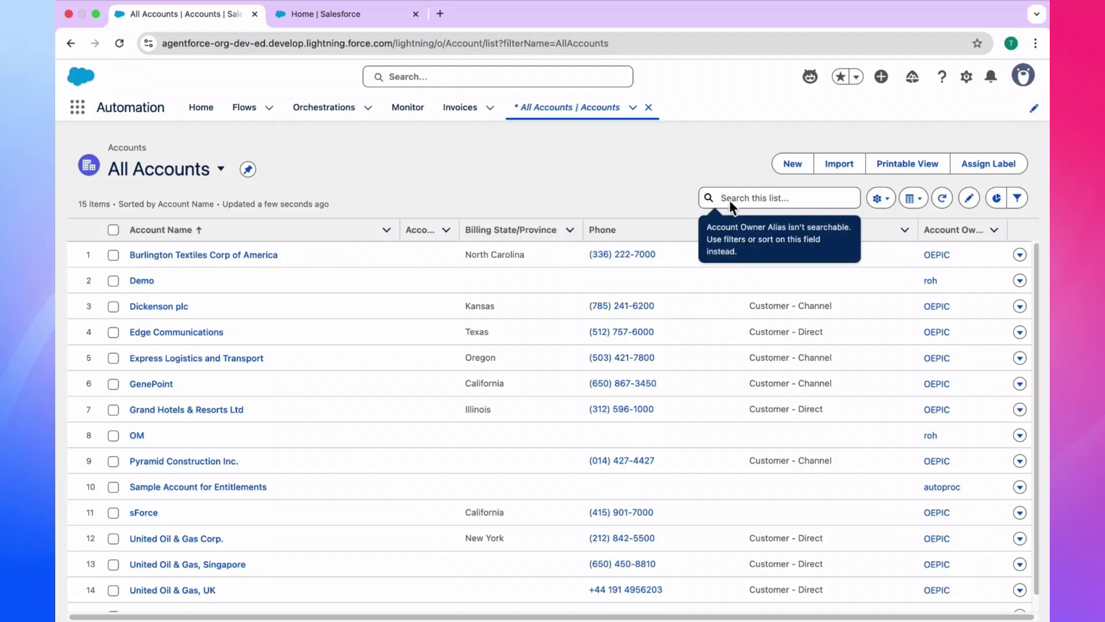
pyautogui.write('sforce1')
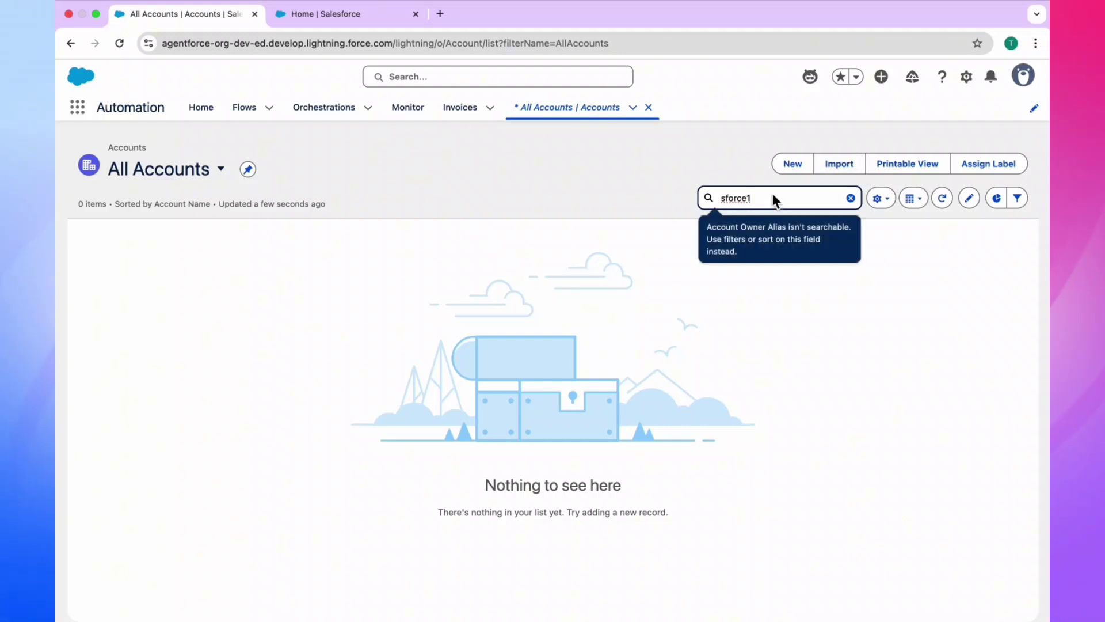
# From the Setup browser tab, find Agentforce Agents, open it in a new tab, and open Agentforce (Default) in Agentforce Builder.
pyautogui.click(313, 21)
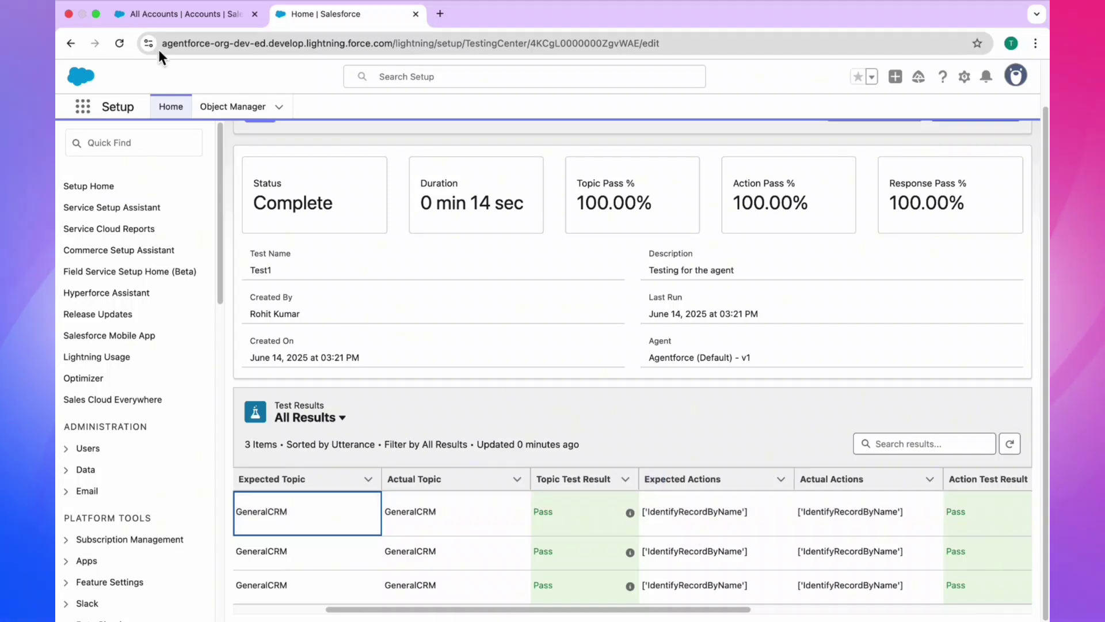
pyautogui.click(134, 143)
pyautogui.write('agent')
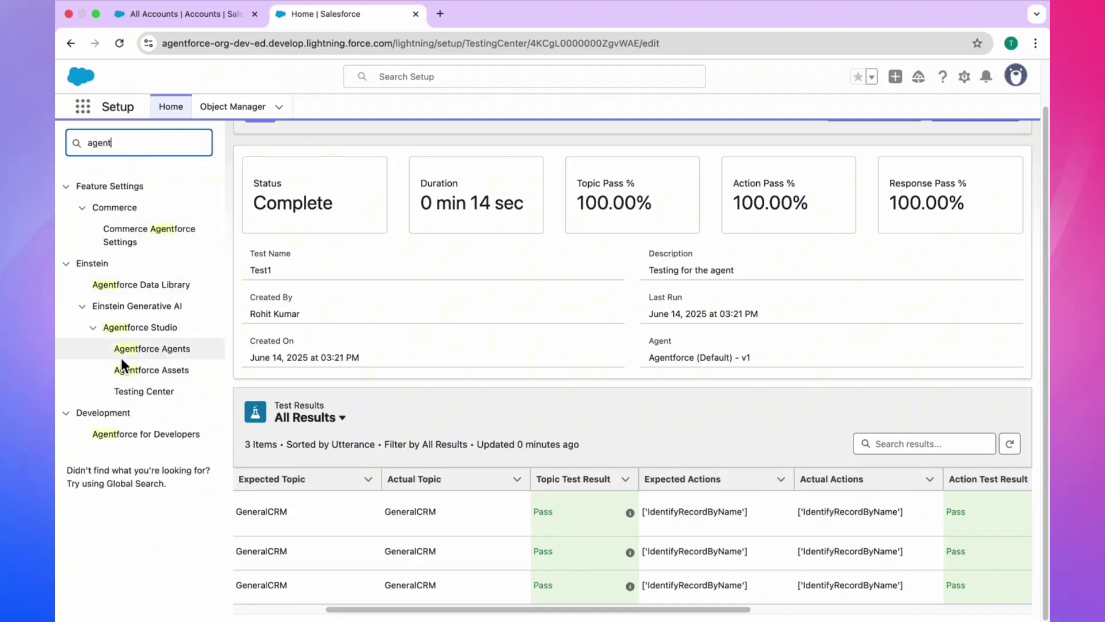
pyautogui.rightClick(154, 349)
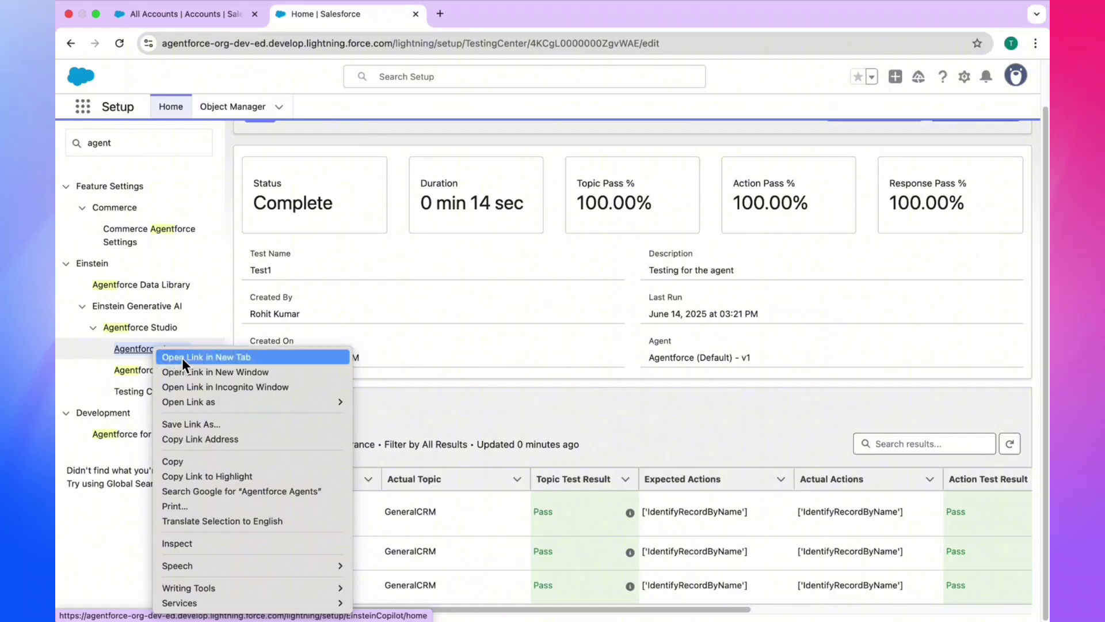
pyautogui.click(182, 358)
pyautogui.click(471, 23)
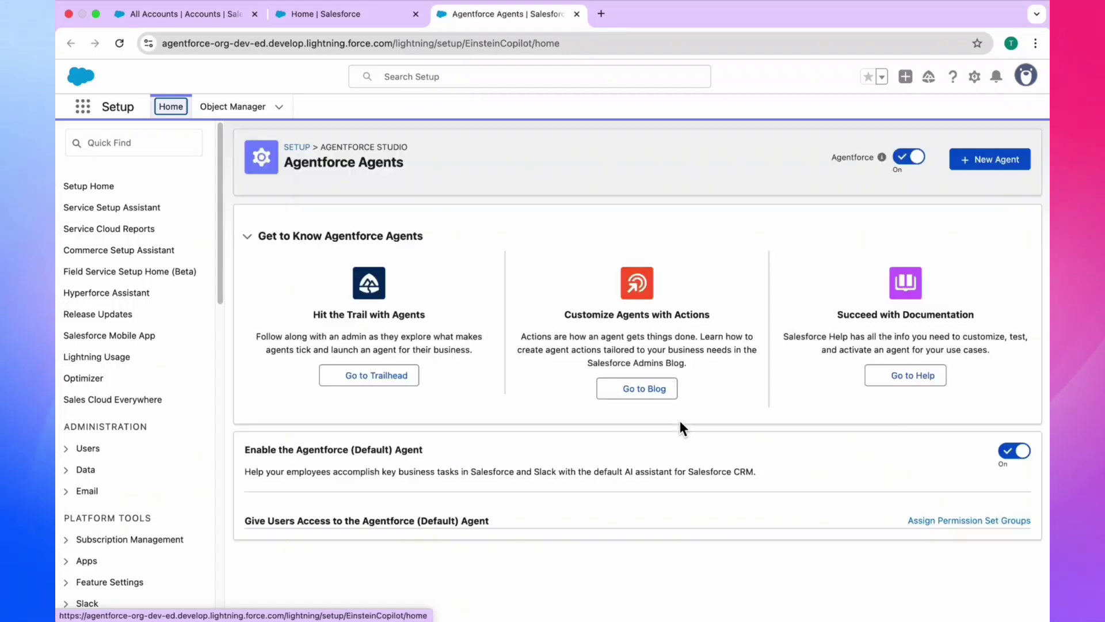
pyautogui.scroll(-1, 680, 423)
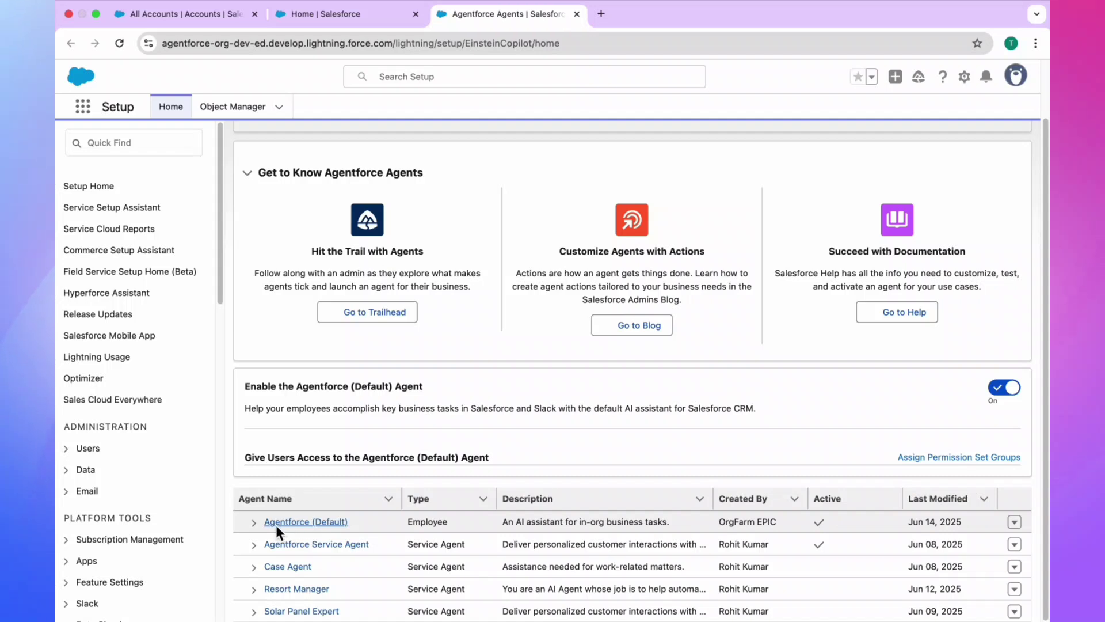
pyautogui.click(286, 528)
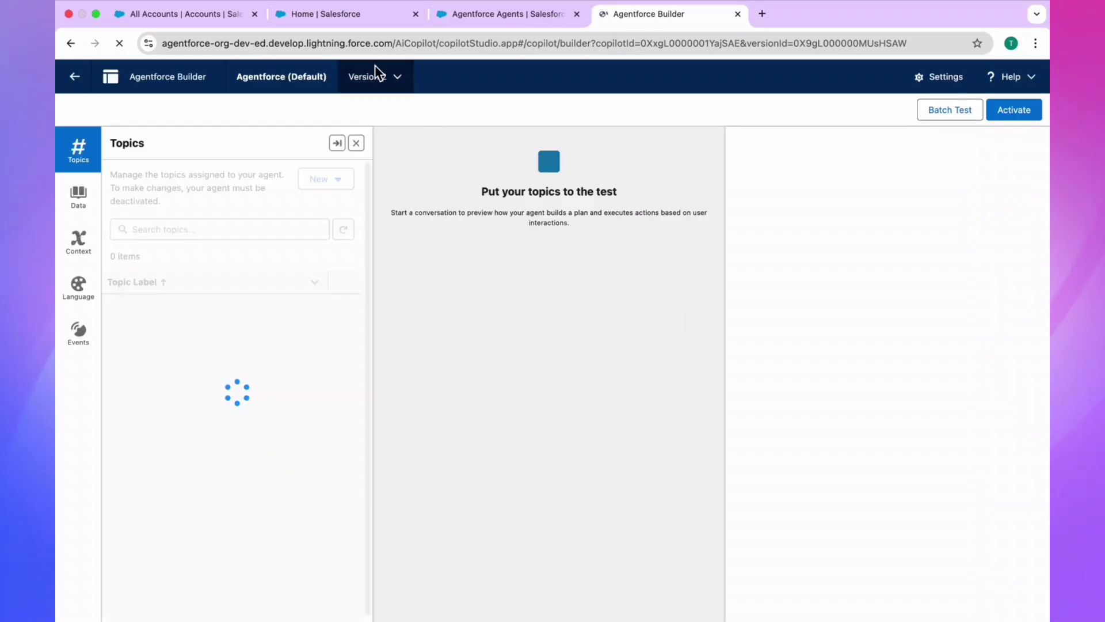
# Switch the agent to Version 1 (Active), reloading the site, and display the General CRM topic's actions.
pyautogui.click(400, 78)
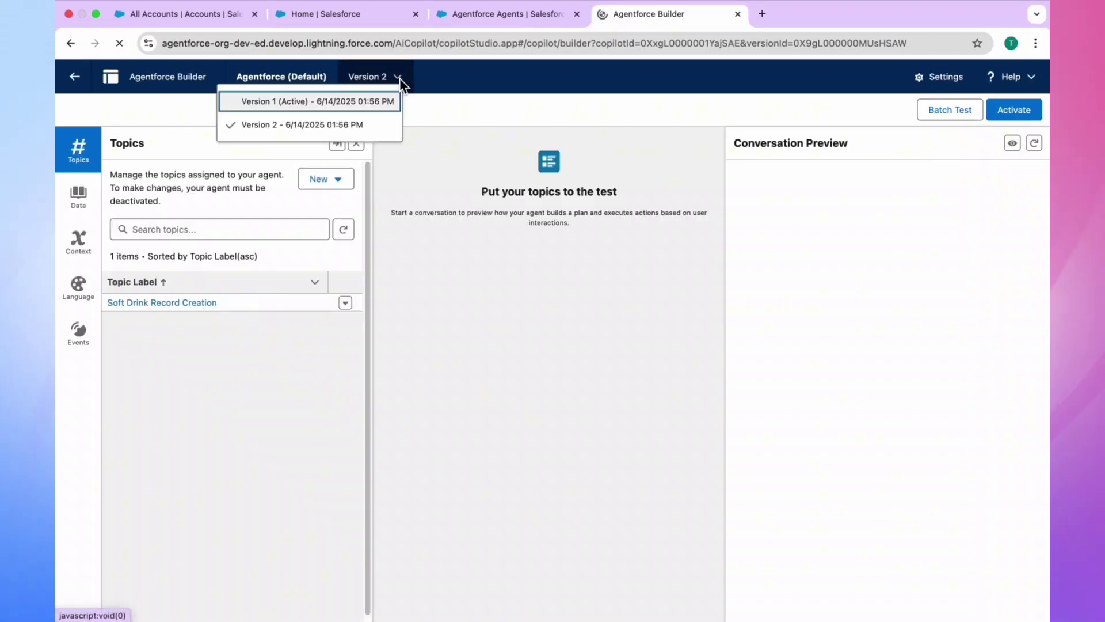
pyautogui.click(306, 104)
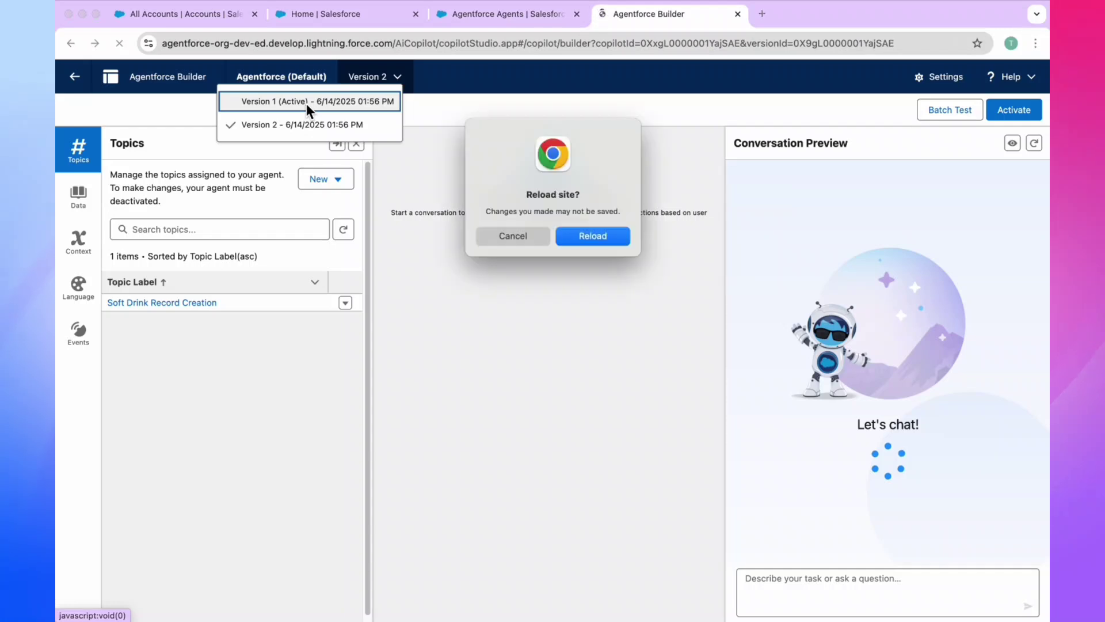
pyautogui.click(590, 243)
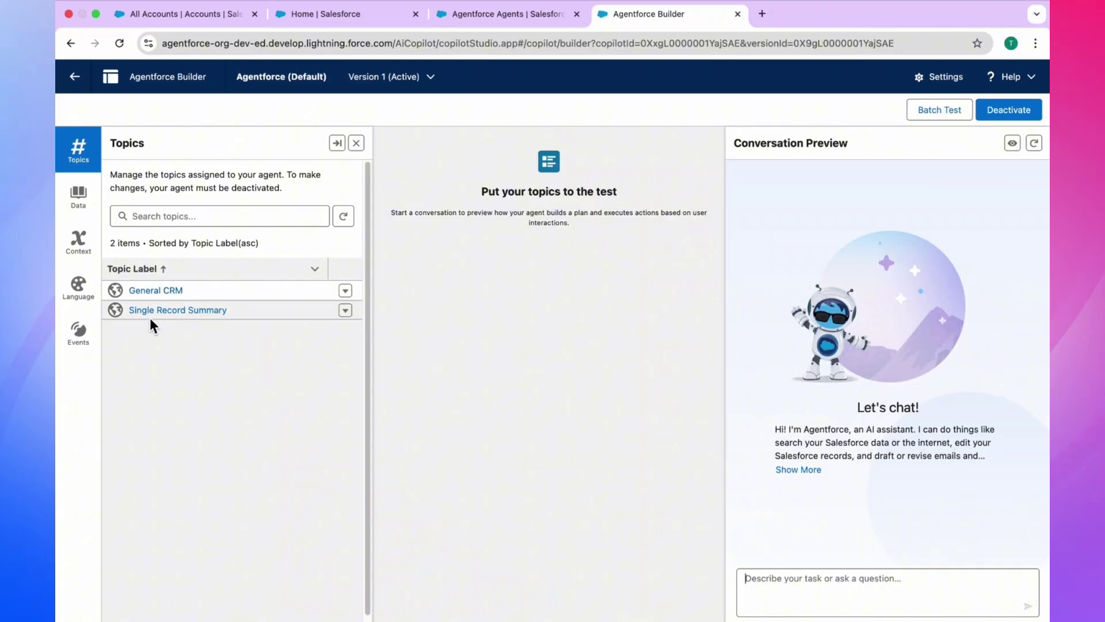
pyautogui.click(158, 294)
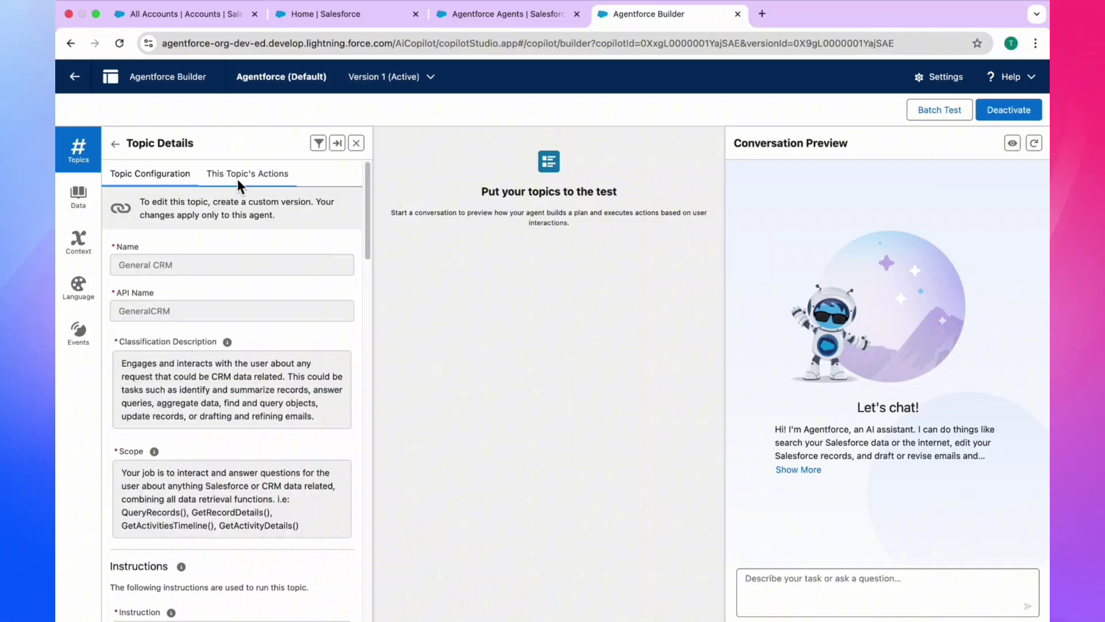
pyautogui.click(237, 179)
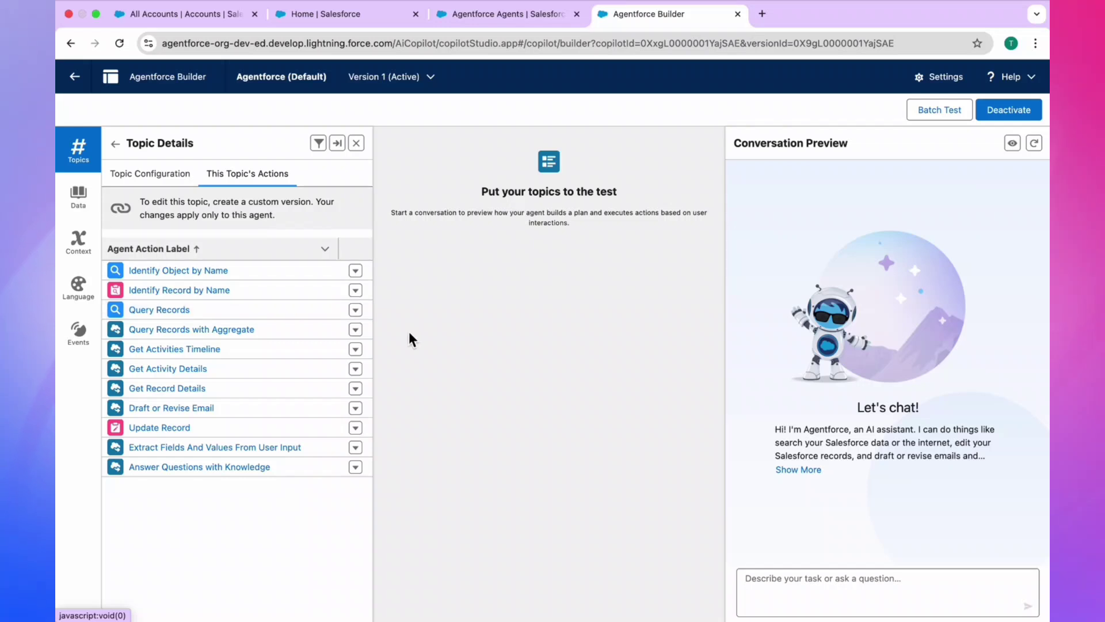
# Send the first utterance of testing_template.csv, "Find the record sForce1", to the agent in the Conversation Preview.
pyautogui.click(784, 580)
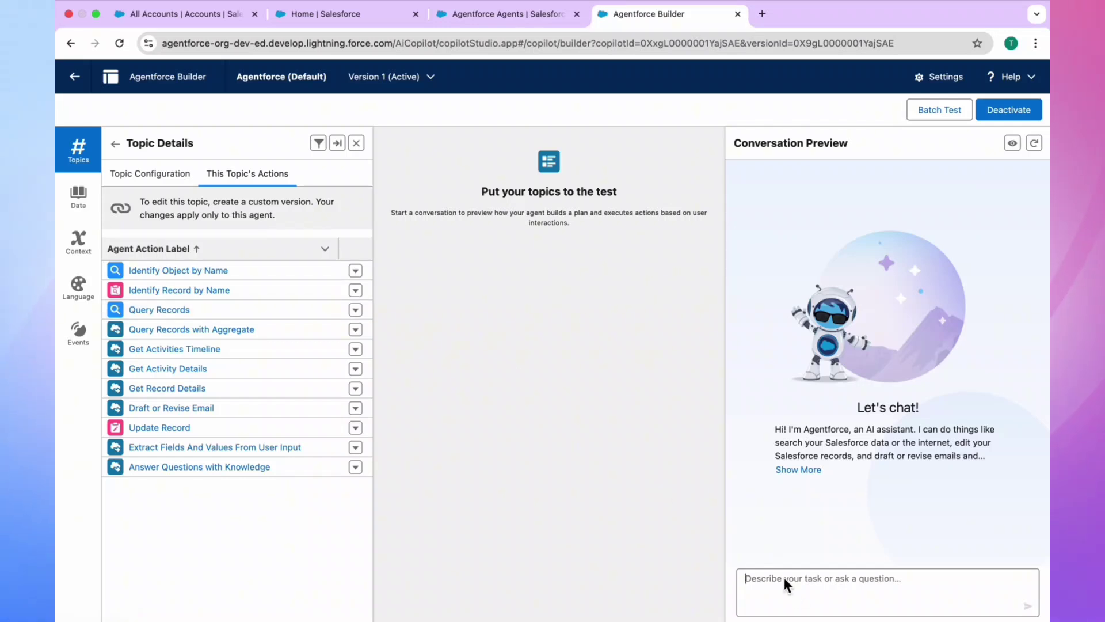
pyautogui.write('Find out the who c')
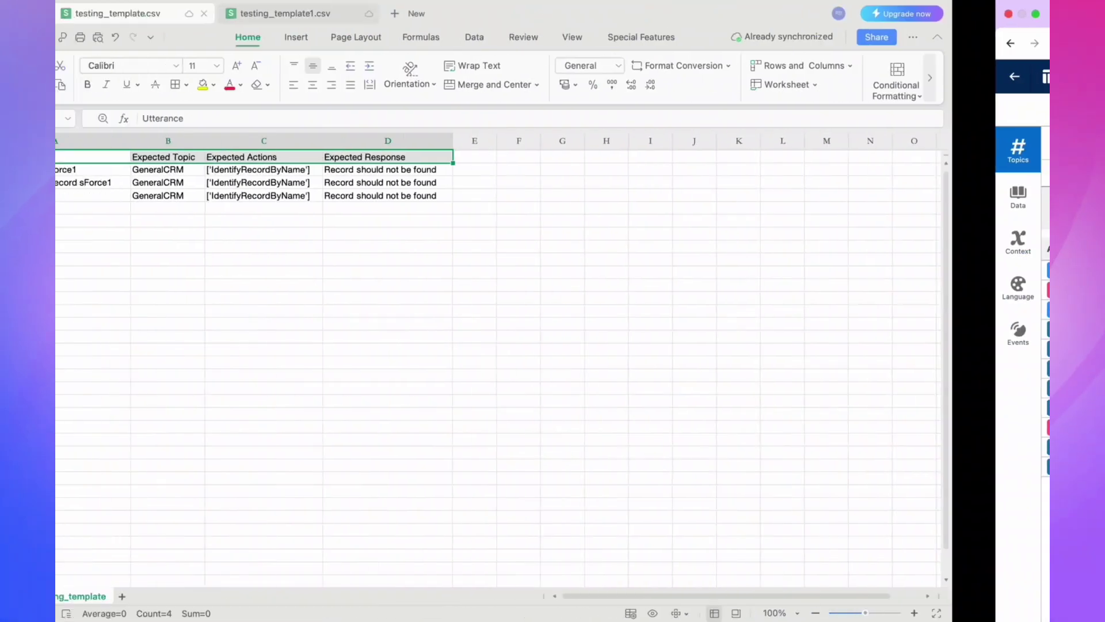
pyautogui.click(158, 168)
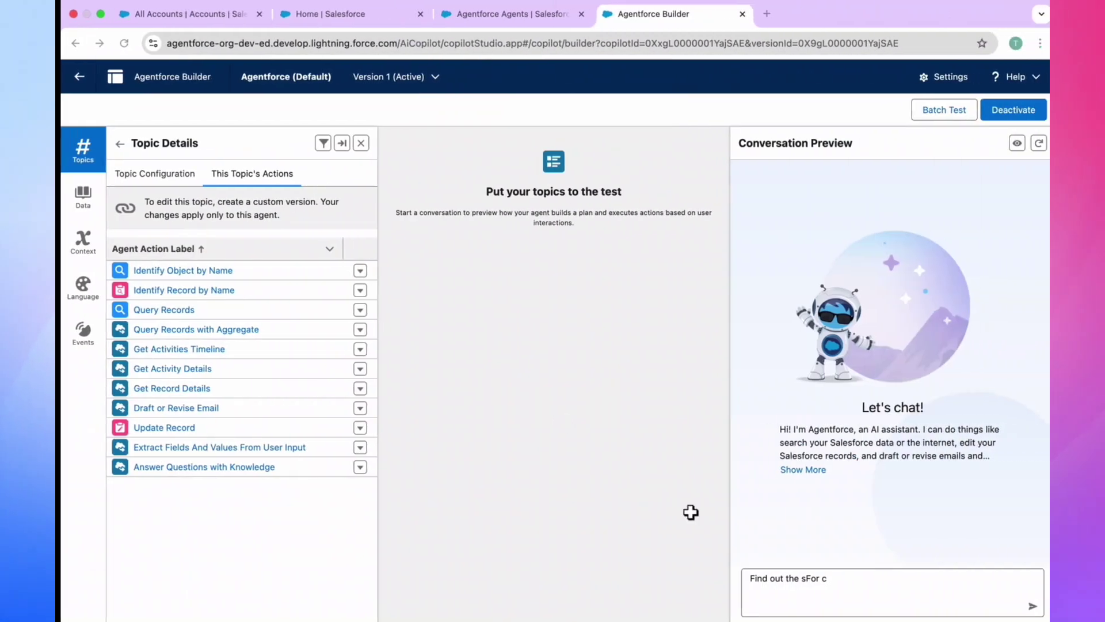
pyautogui.press('super+a')
pyautogui.write('Find the record sForce1')
pyautogui.press('Return')
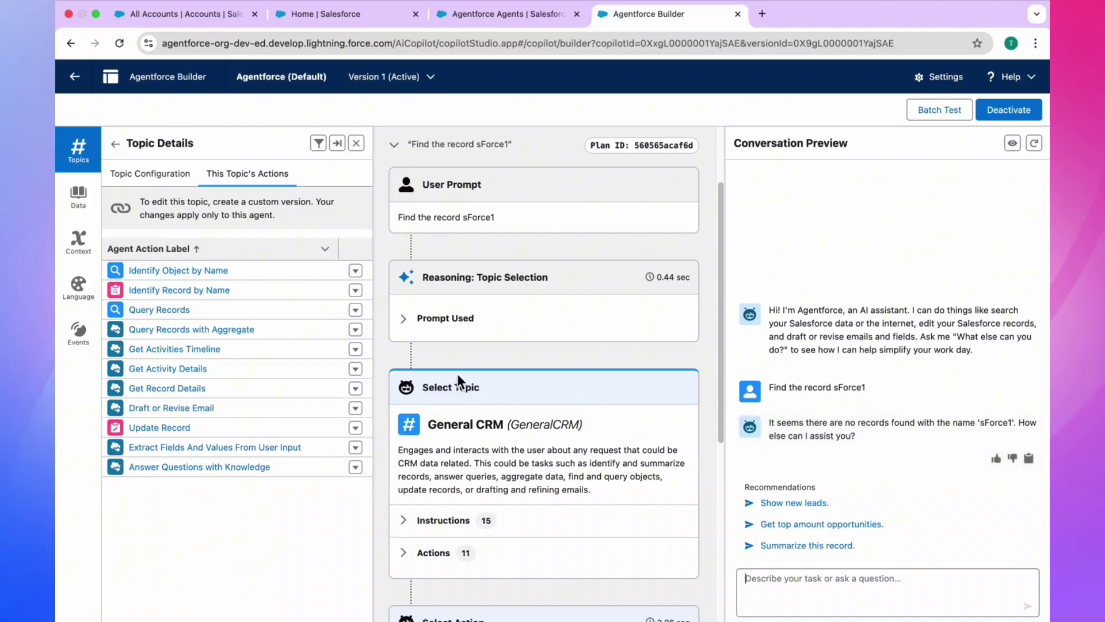
# Compare the preview's selected topic, action and response for sForce1 with the expected values in testing_template.csv.
pyautogui.scroll(-3, 457, 374)
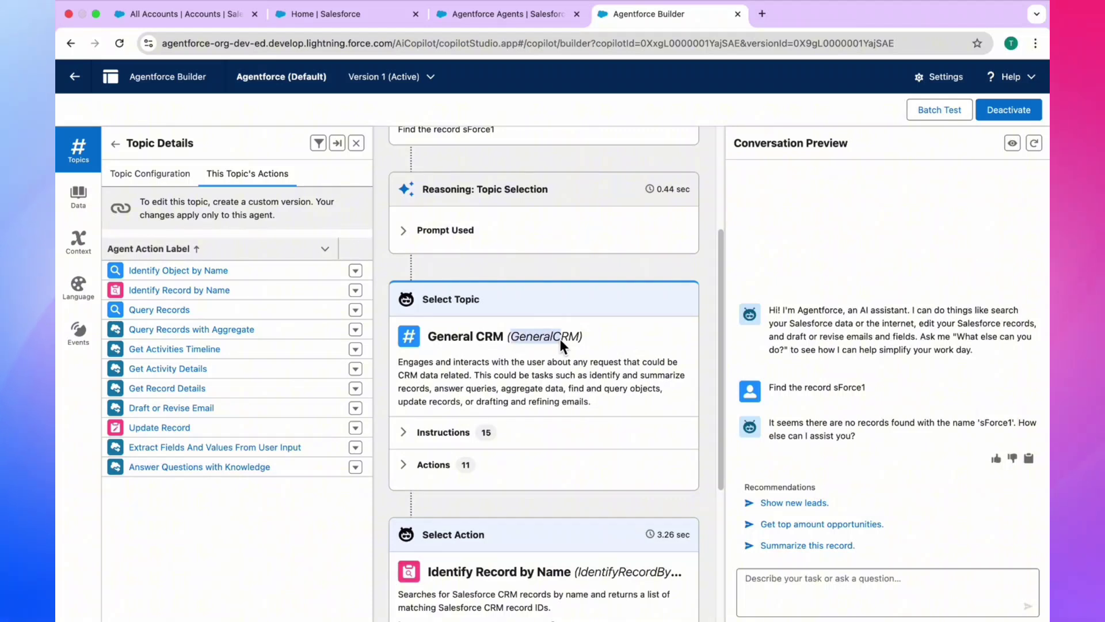
pyautogui.scroll(-5, 581, 339)
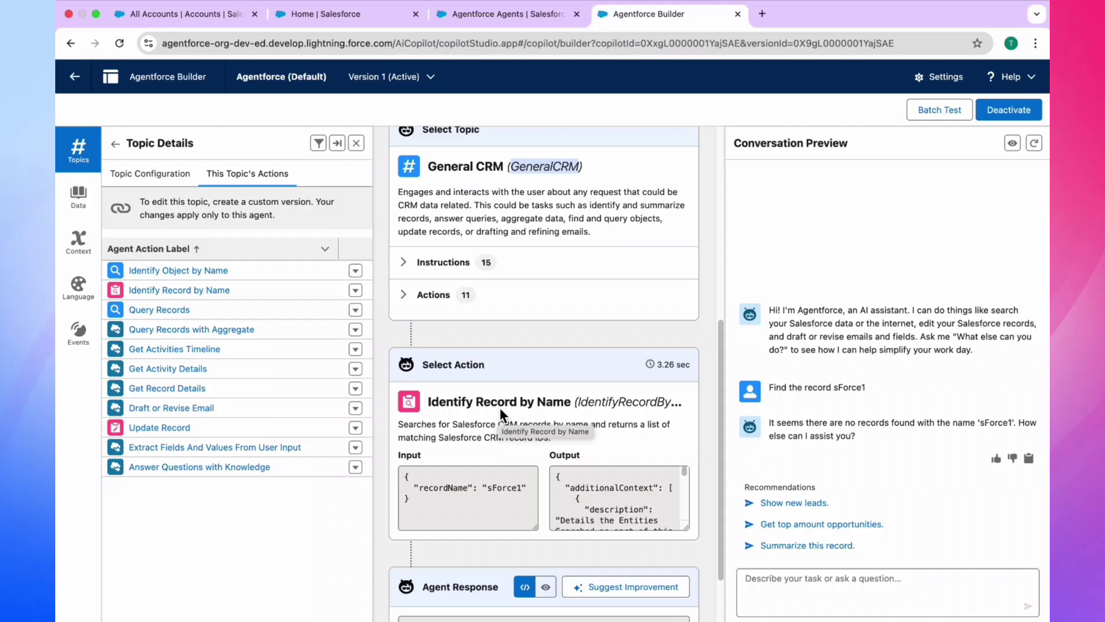
pyautogui.hotkey('ctrl', 'Left')
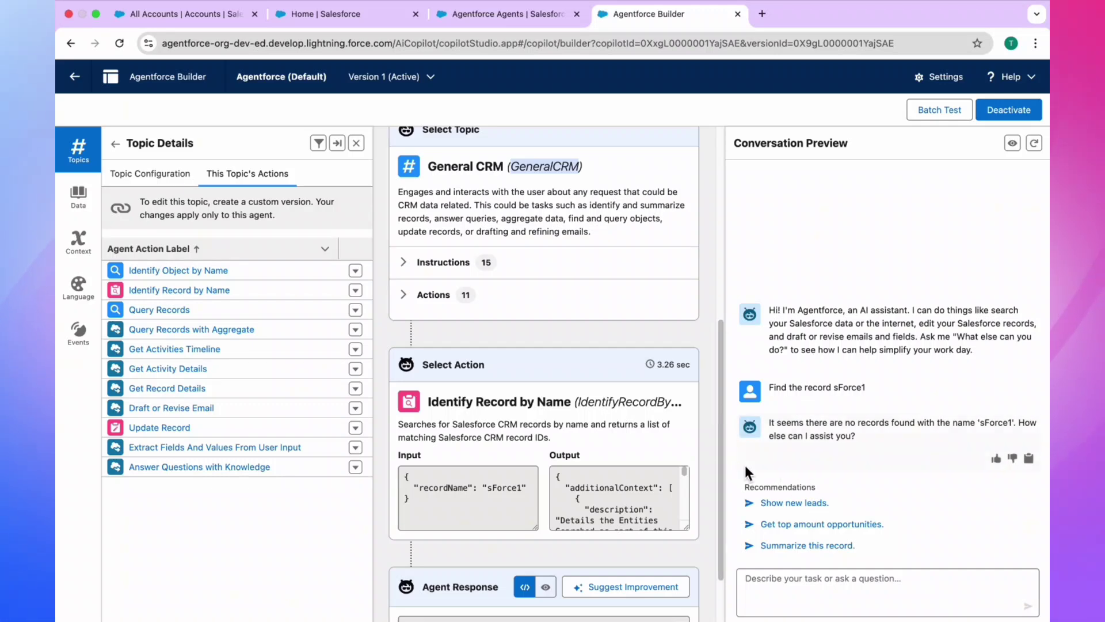
pyautogui.scroll(-5, 569, 470)
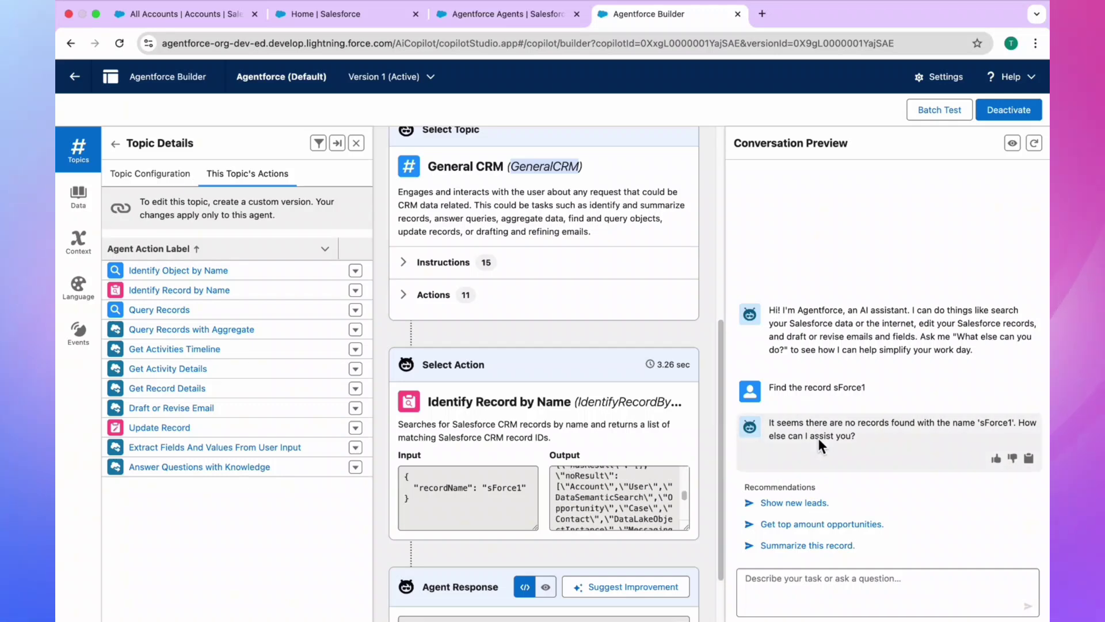
pyautogui.hotkey('ctrl', 'Left')
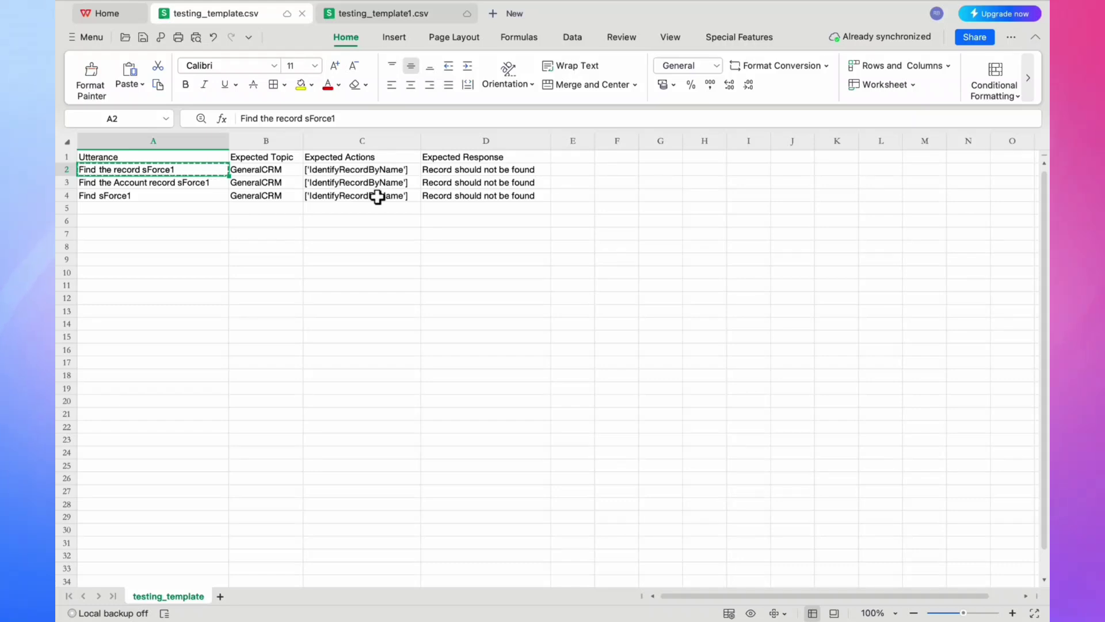
pyautogui.hotkey('ctrl', 'Right')
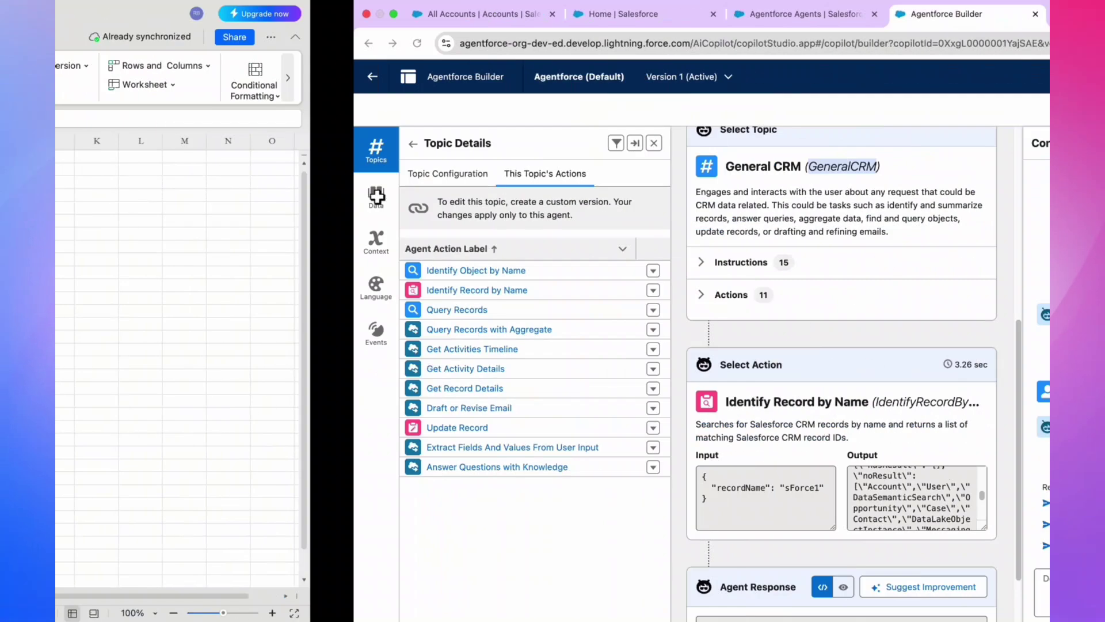
# Switch to WPS Office and review the utterances and expected values in testing_template1.csv.
pyautogui.hotkey('ctrl', 'Left')
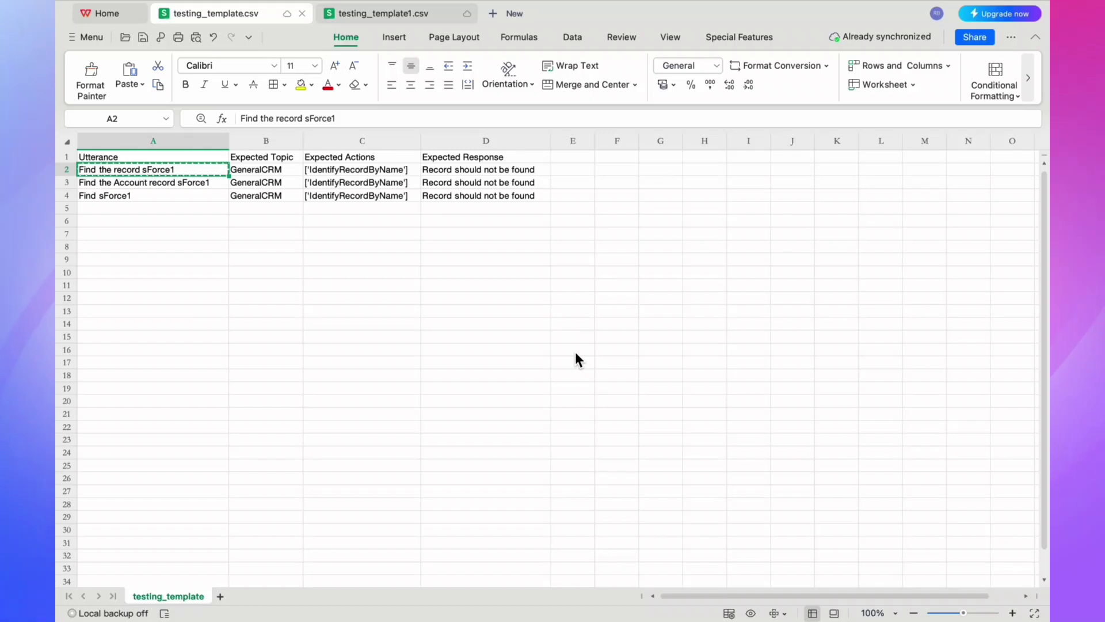
pyautogui.click(366, 23)
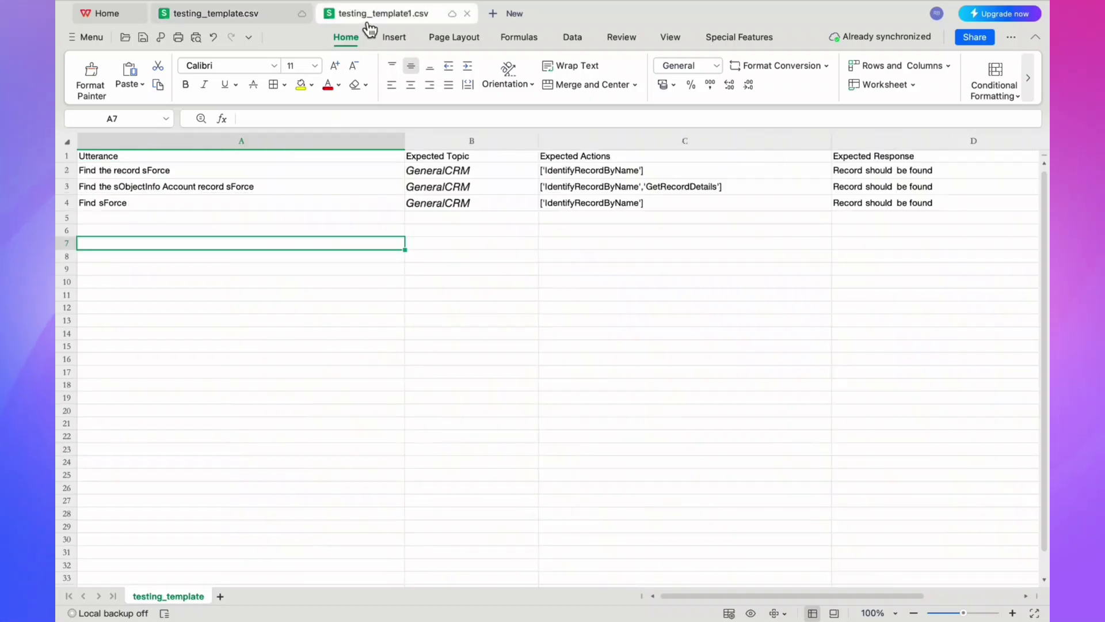
pyautogui.click(145, 159)
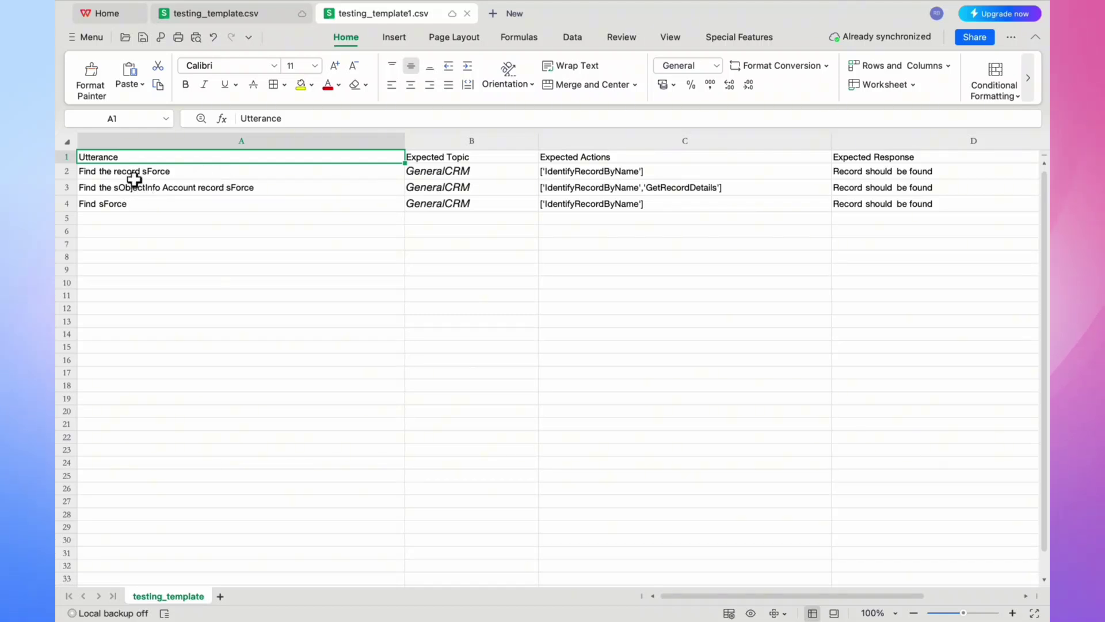
# Send the first utterance of testing_template1.csv, "Find the record sForce", to the agent in the Agentforce Builder Conversation Preview.
pyautogui.click(173, 176)
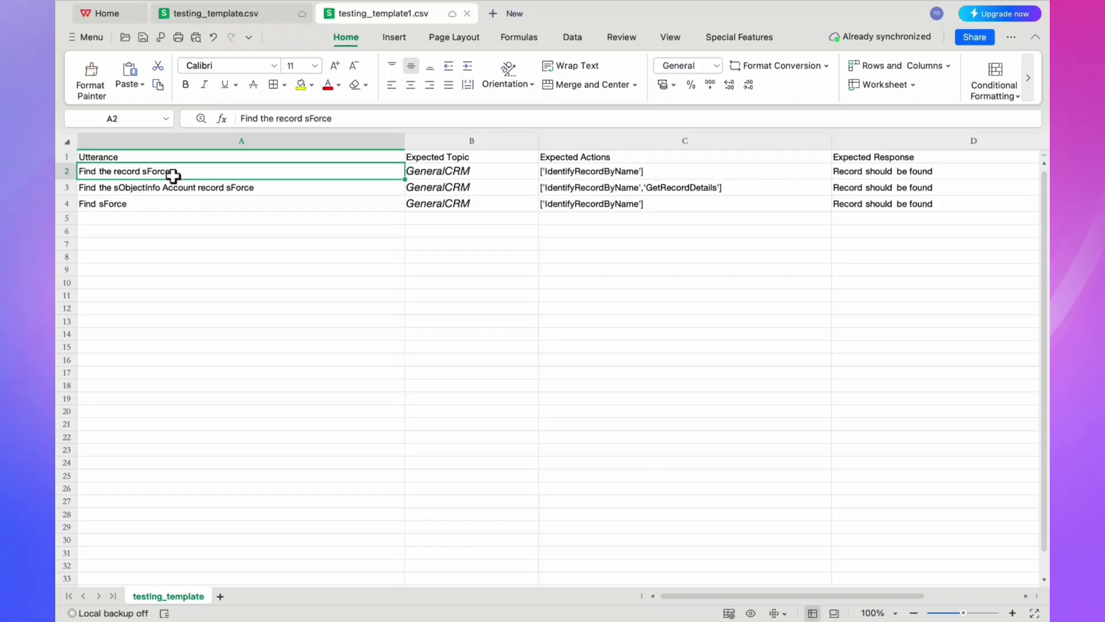
pyautogui.hotkey('ctrl', 'Right')
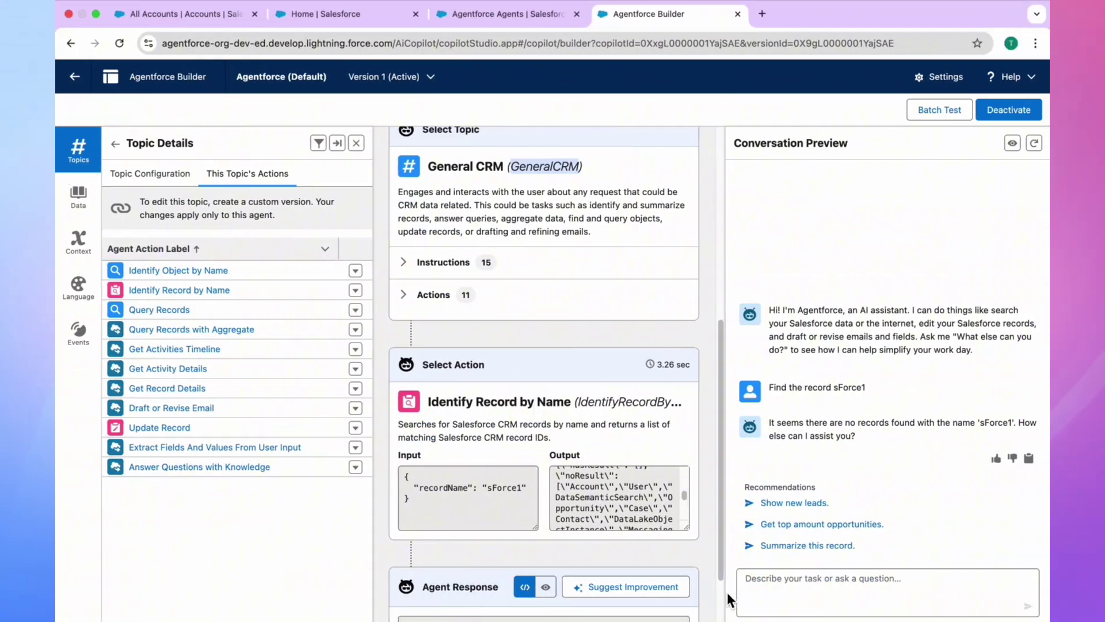
pyautogui.click(789, 597)
pyautogui.write('Find the record sForce')
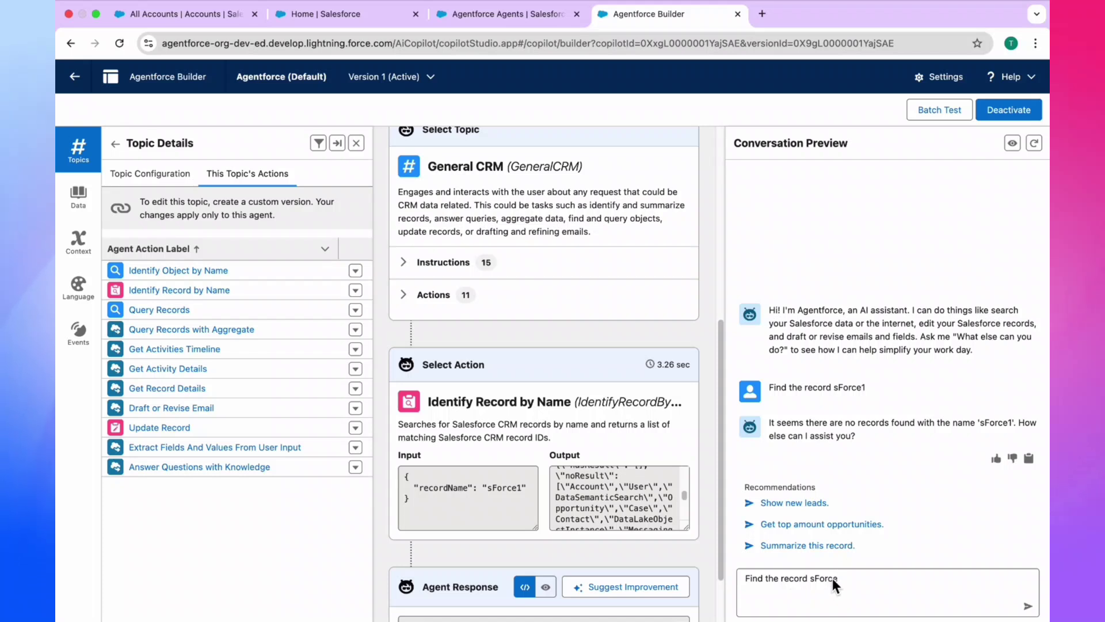
pyautogui.press('Return')
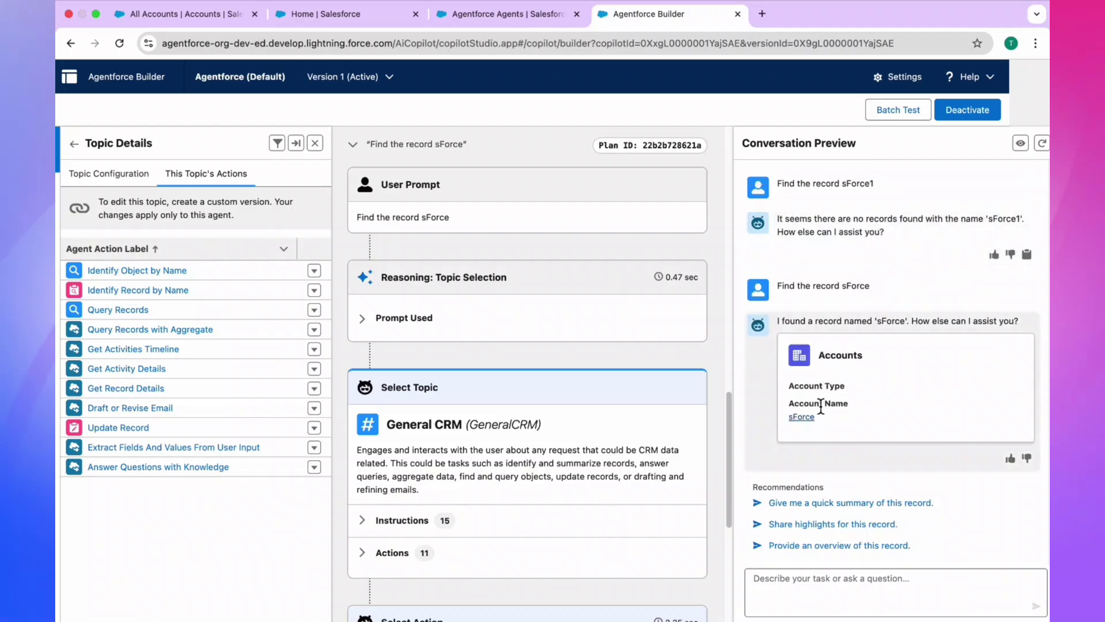
# Compare the preview's selected topic, action and response for sForce with the expected values in testing_template1.csv.
pyautogui.scroll(-3, 506, 447)
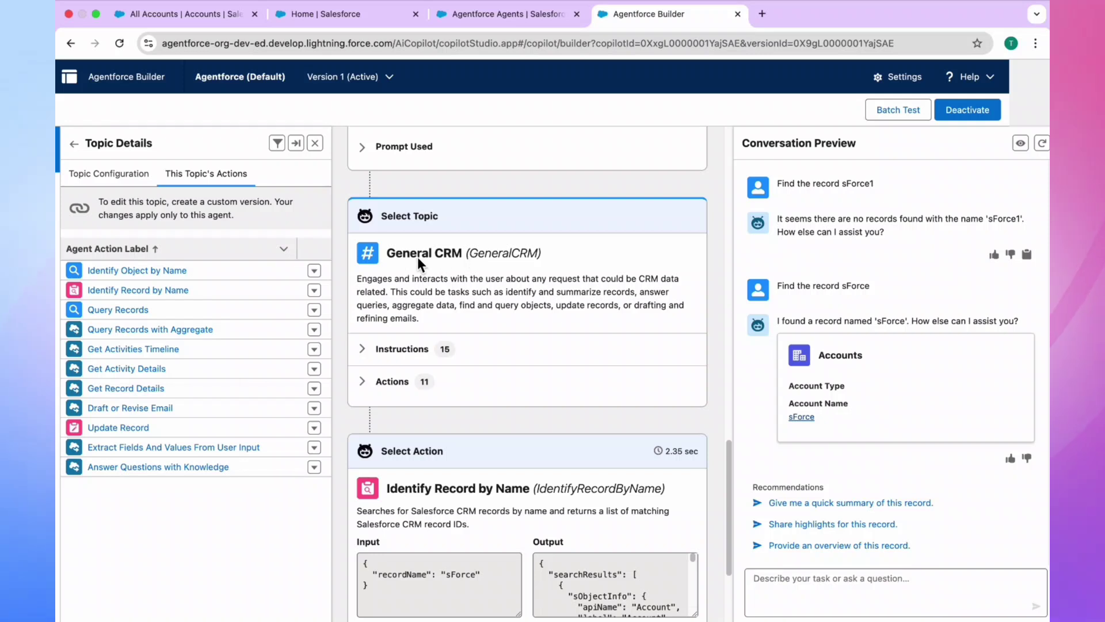
pyautogui.scroll(-2, 419, 460)
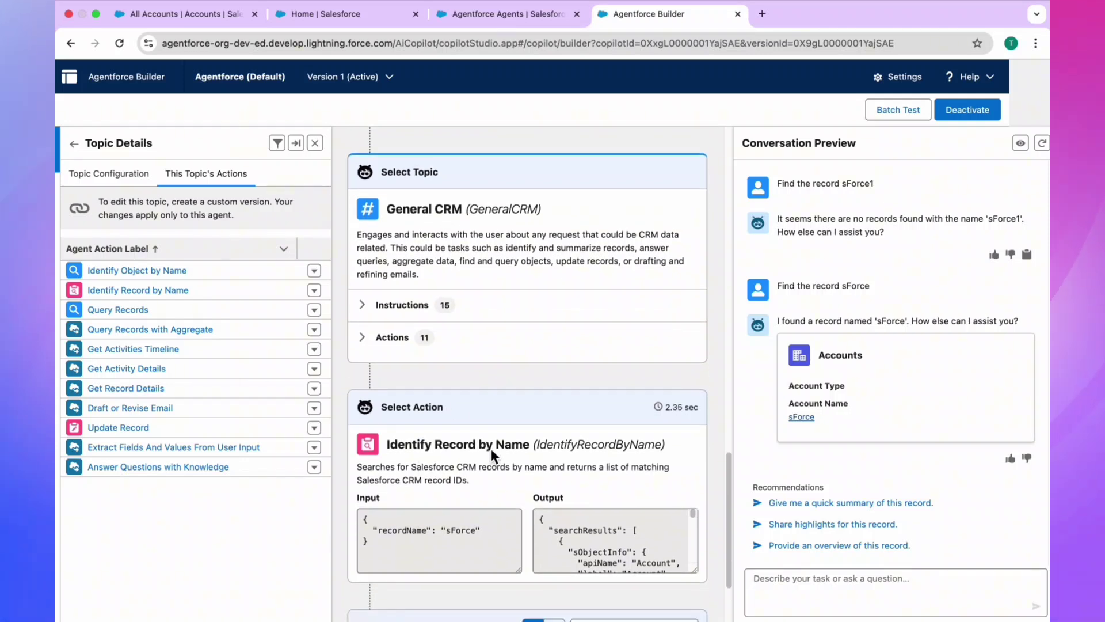
pyautogui.scroll(-2, 492, 448)
pyautogui.scroll(2, 492, 448)
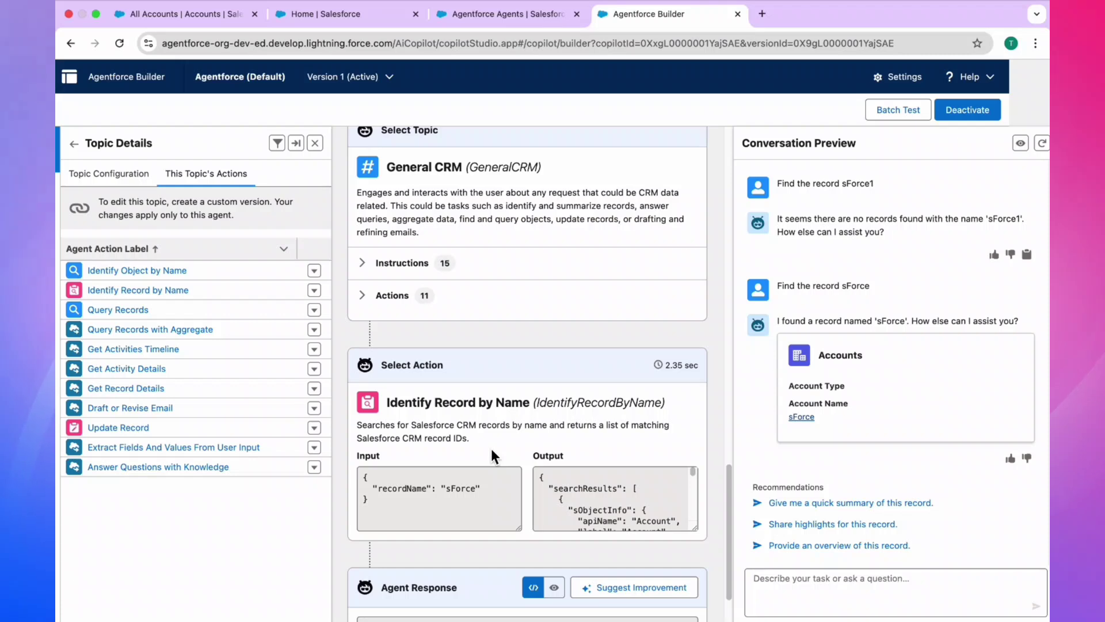
pyautogui.hotkey('ctrl', 'Left')
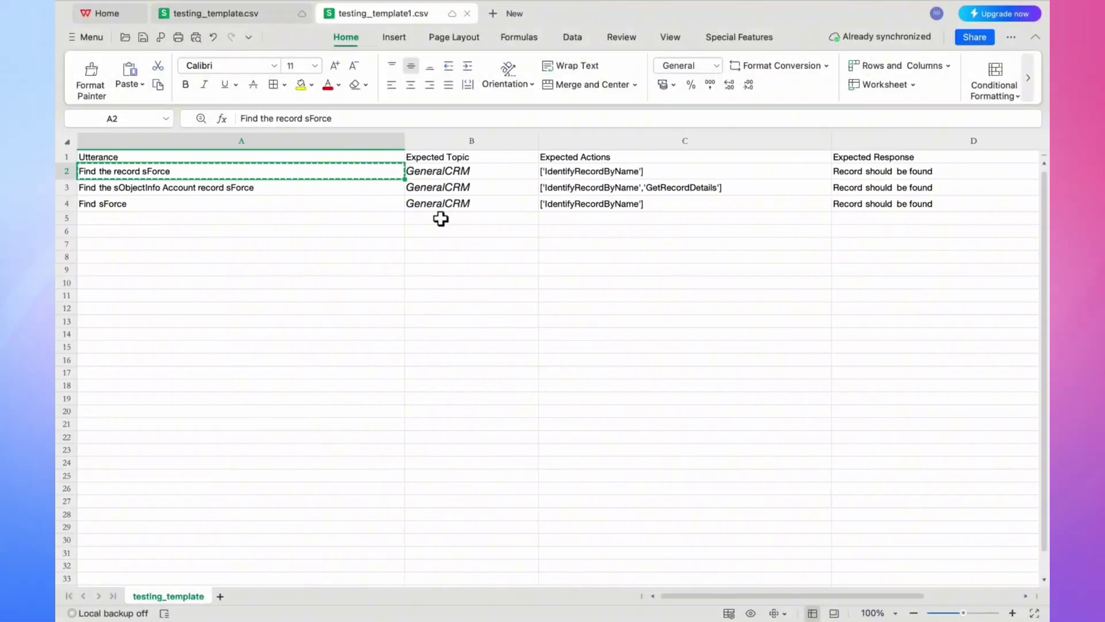
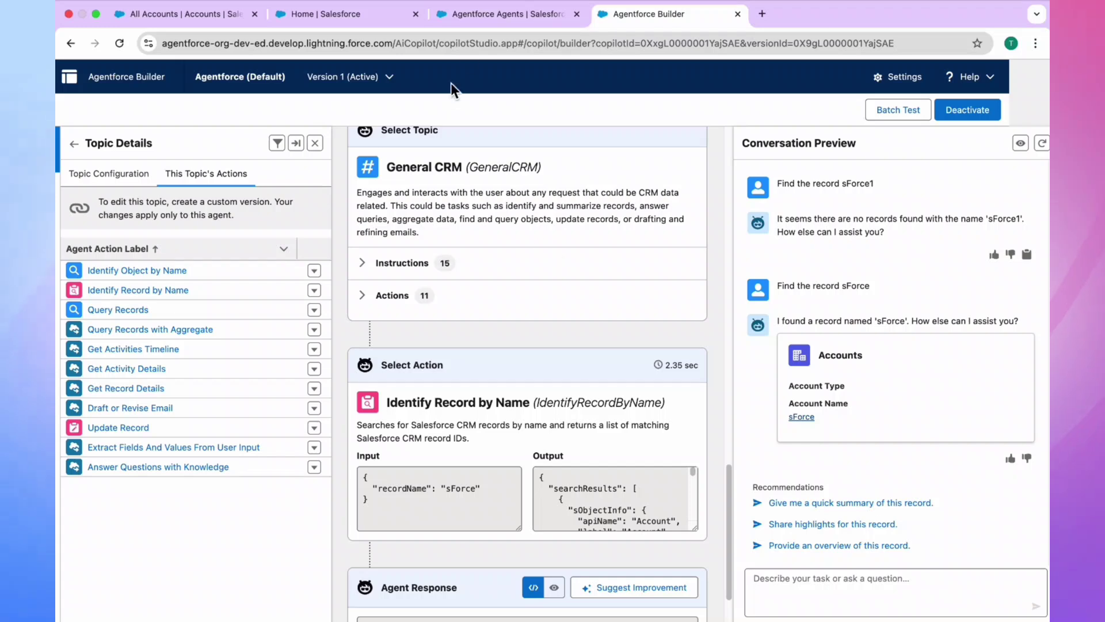
# Return to the Test1 results in Salesforce Setup and go back to the Testing Center's list of tests.
pyautogui.click(477, 17)
pyautogui.click(362, 14)
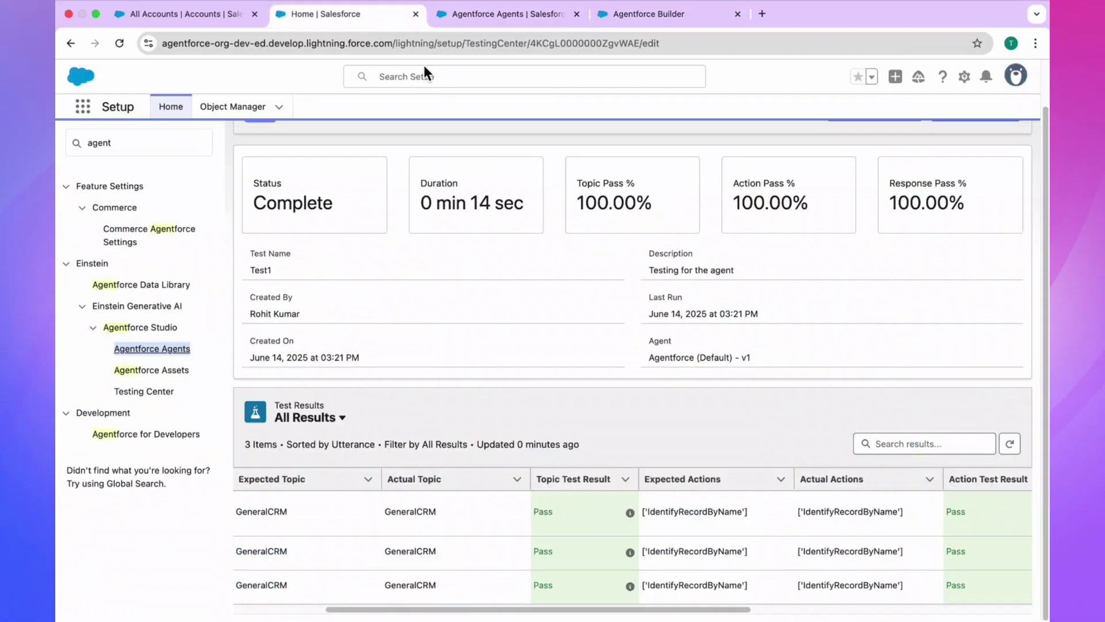
pyautogui.scroll(2, 763, 435)
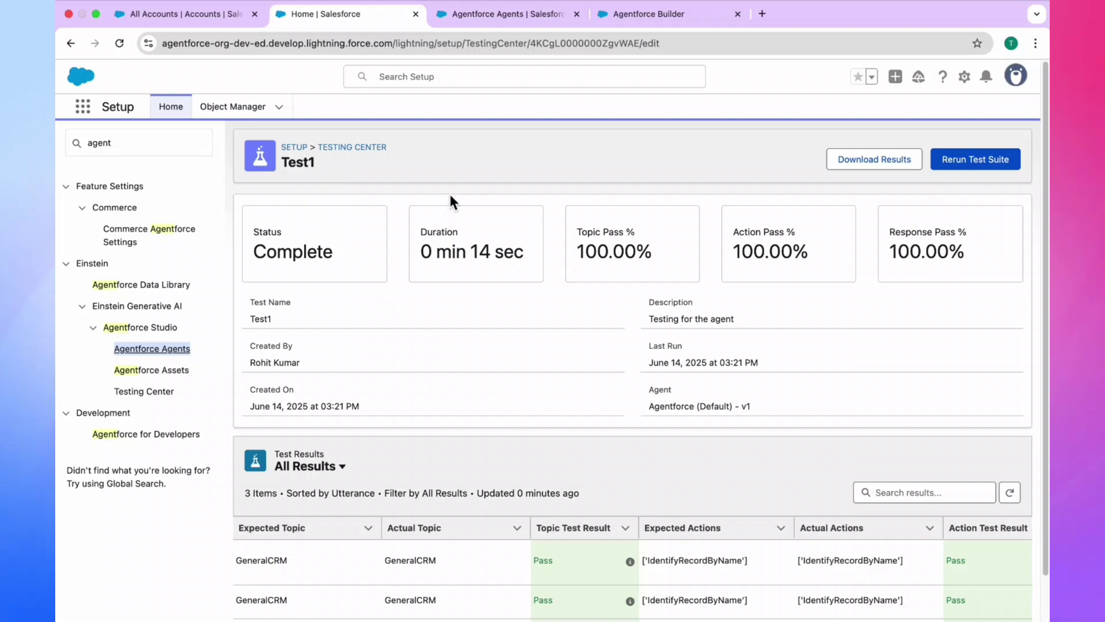
pyautogui.click(368, 147)
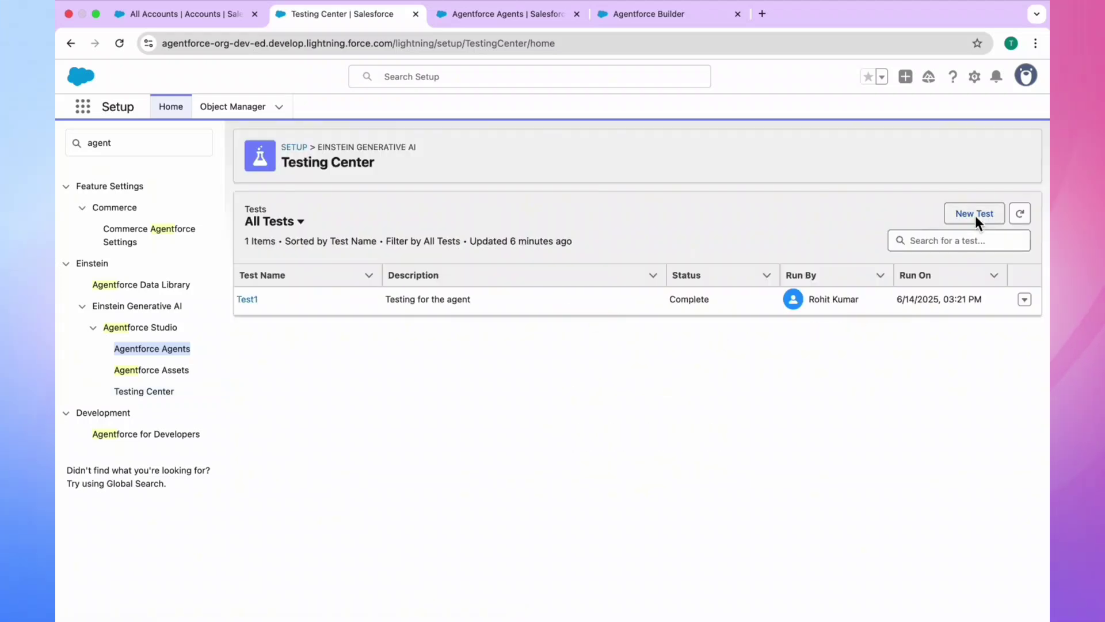
# Create a new test named Test2 for the agent Agentforce (Default) - v1 and continue to its test conditions.
pyautogui.click(975, 217)
pyautogui.click(506, 245)
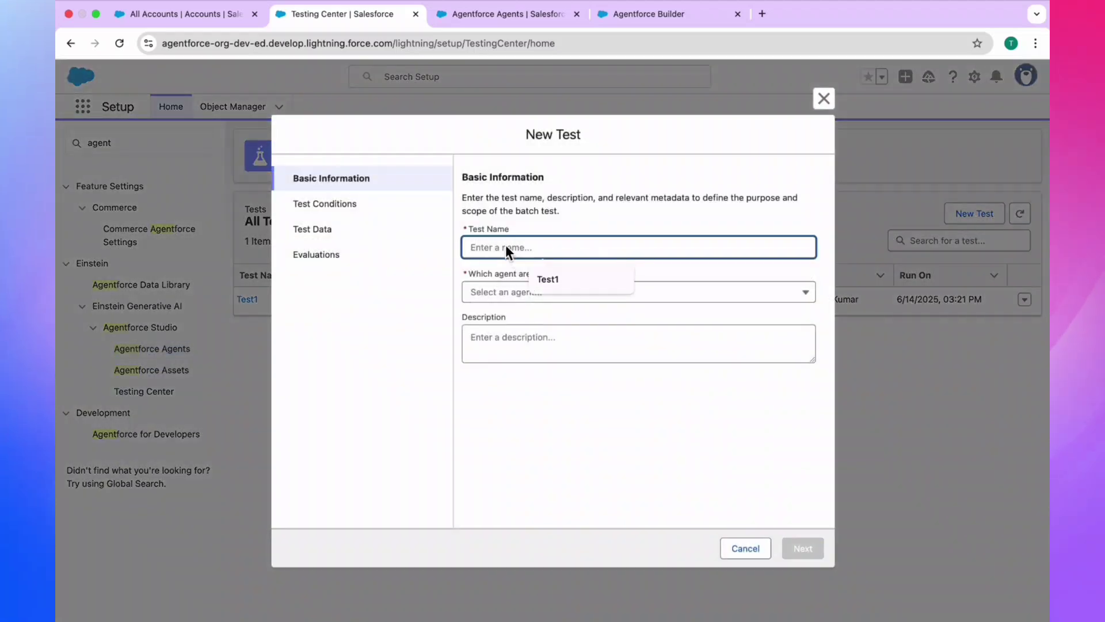
pyautogui.write('Test2')
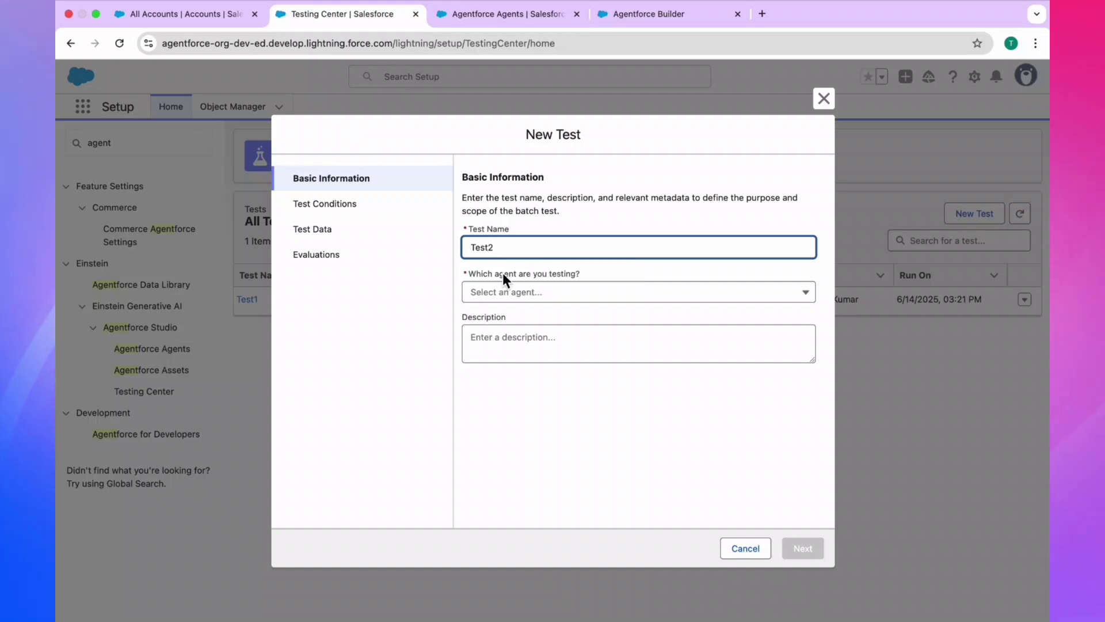
pyautogui.click(500, 296)
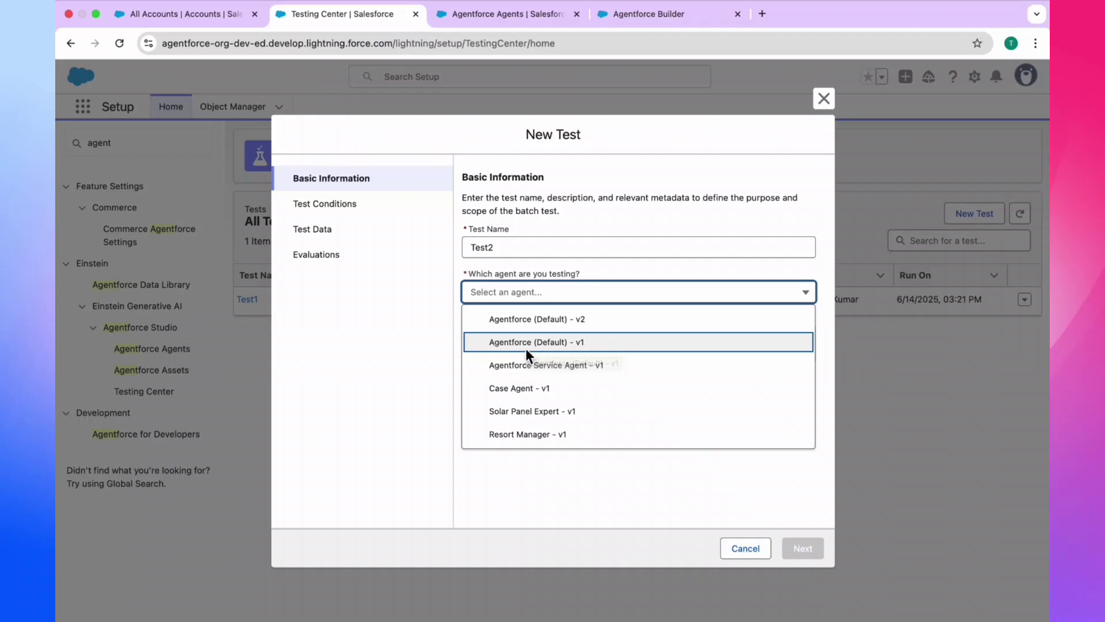
pyautogui.click(526, 345)
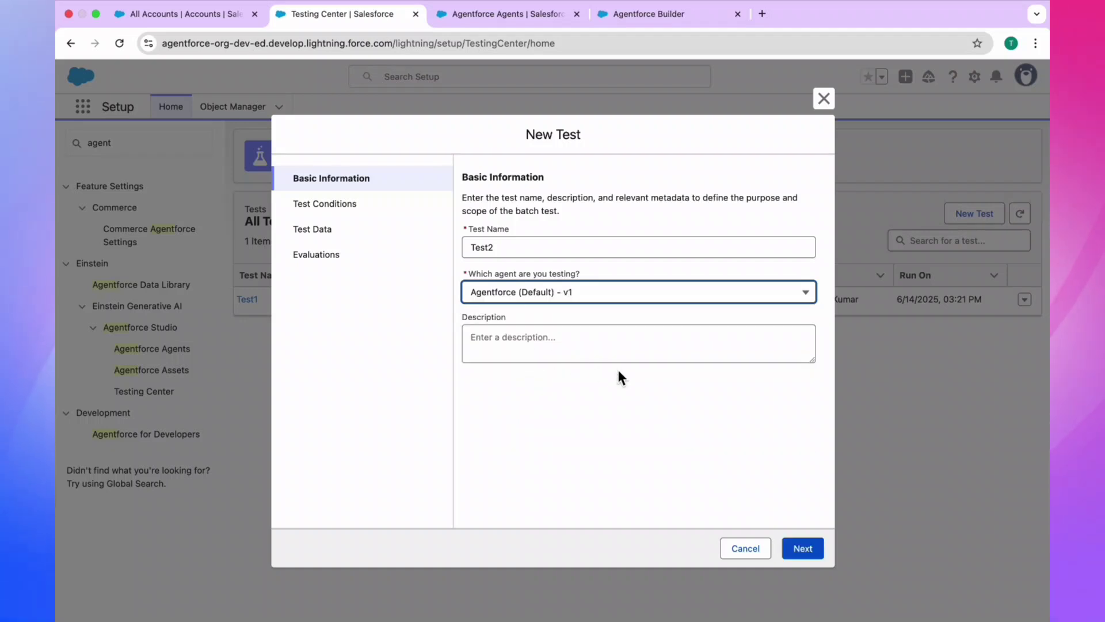
pyautogui.click(803, 548)
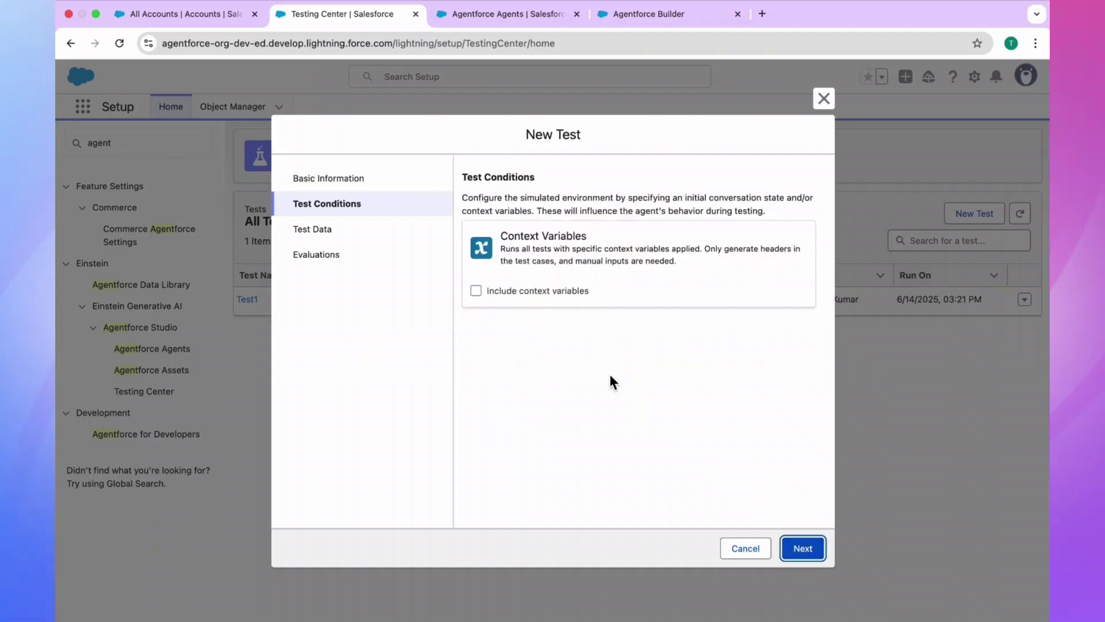
# Upload testing_template1.csv as Test2's test data without context variables, then save and run the test with no evaluations selected.
pyautogui.click(812, 550)
pyautogui.click(483, 323)
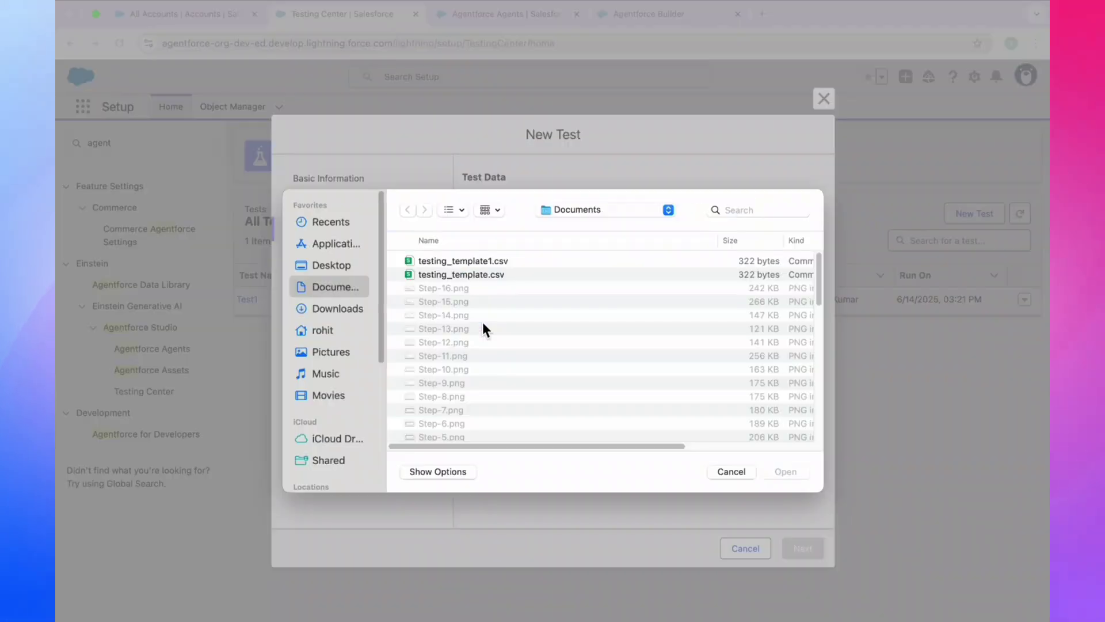
pyautogui.doubleClick(461, 259)
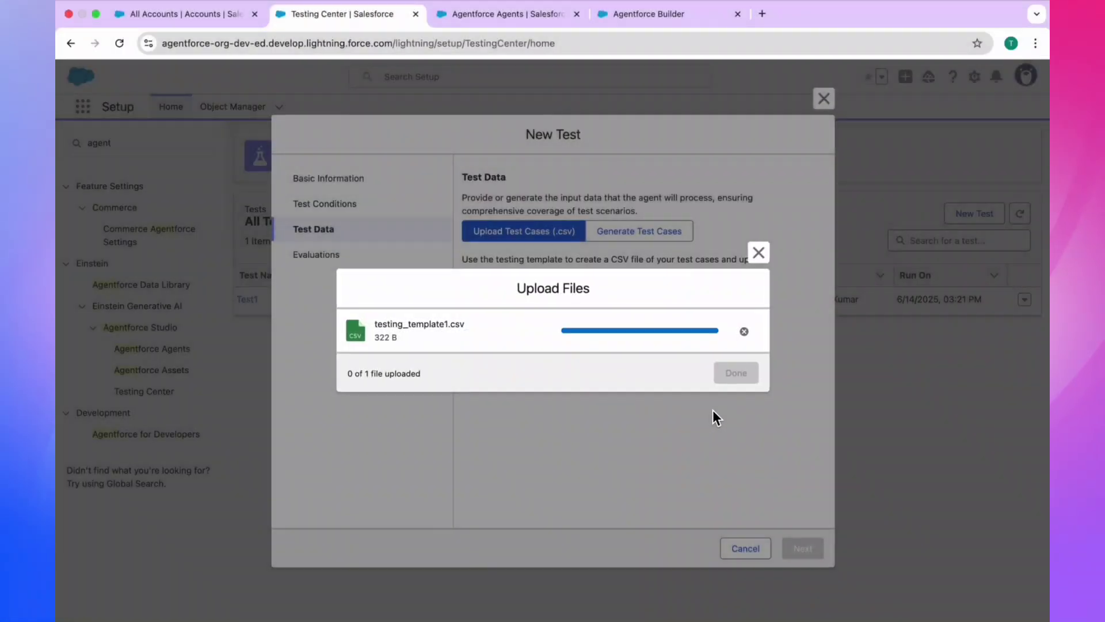
pyautogui.hotkey('ctrl', 'Left')
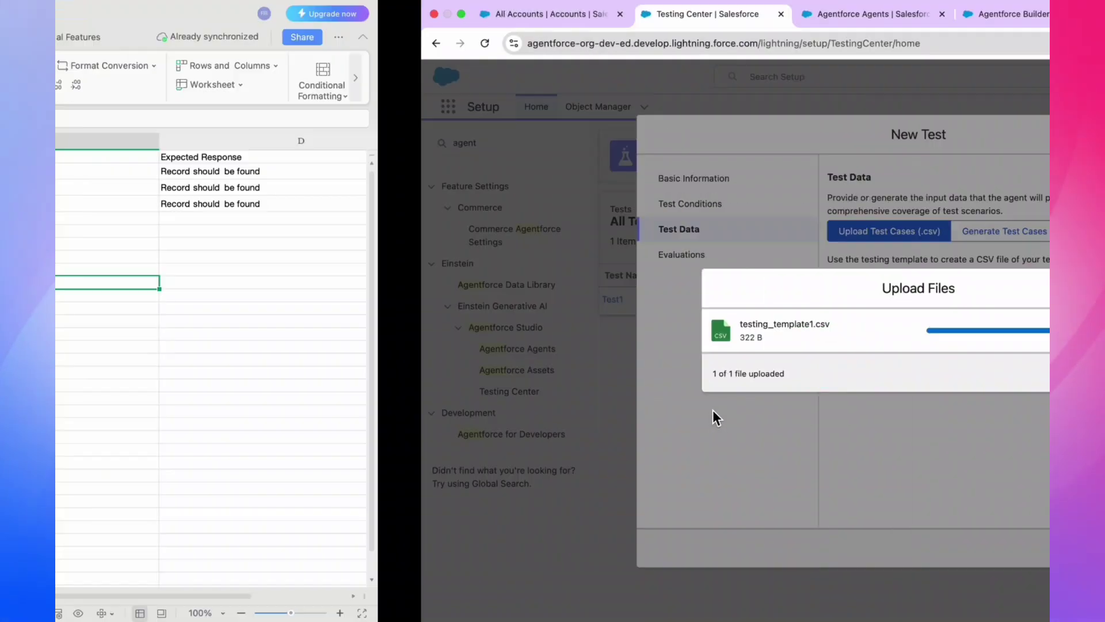
pyautogui.hotkey('ctrl', 'Right')
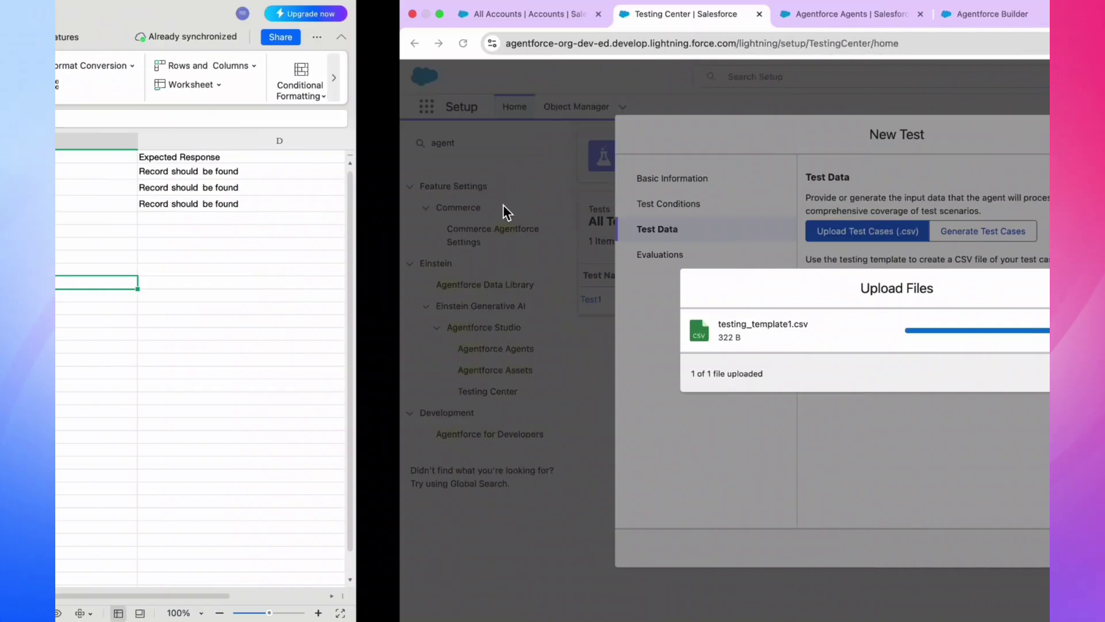
pyautogui.click(736, 374)
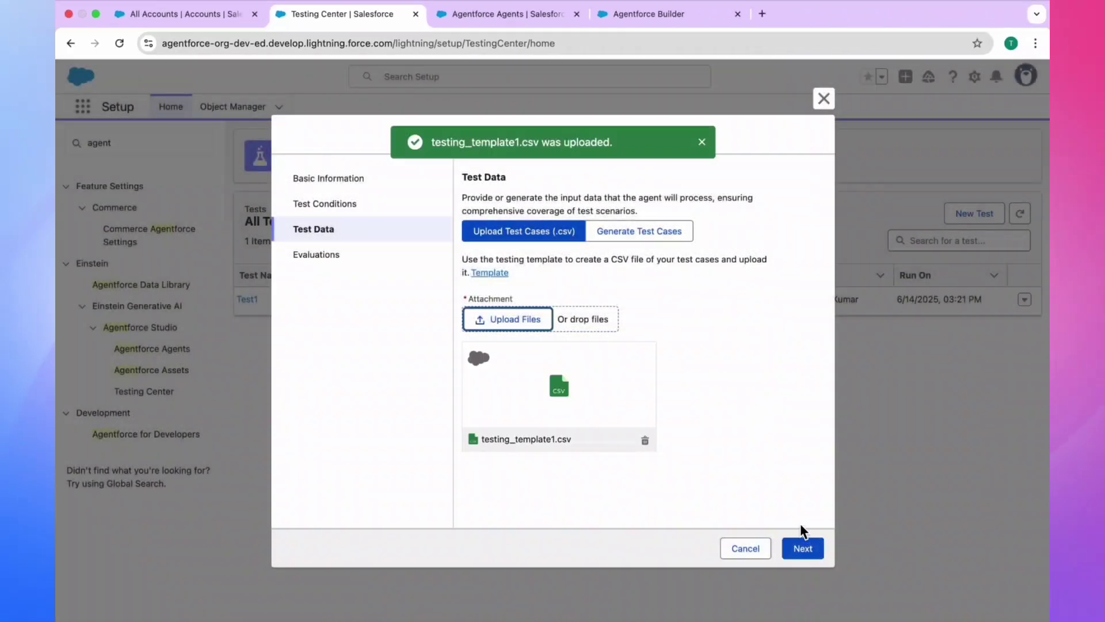
pyautogui.click(805, 548)
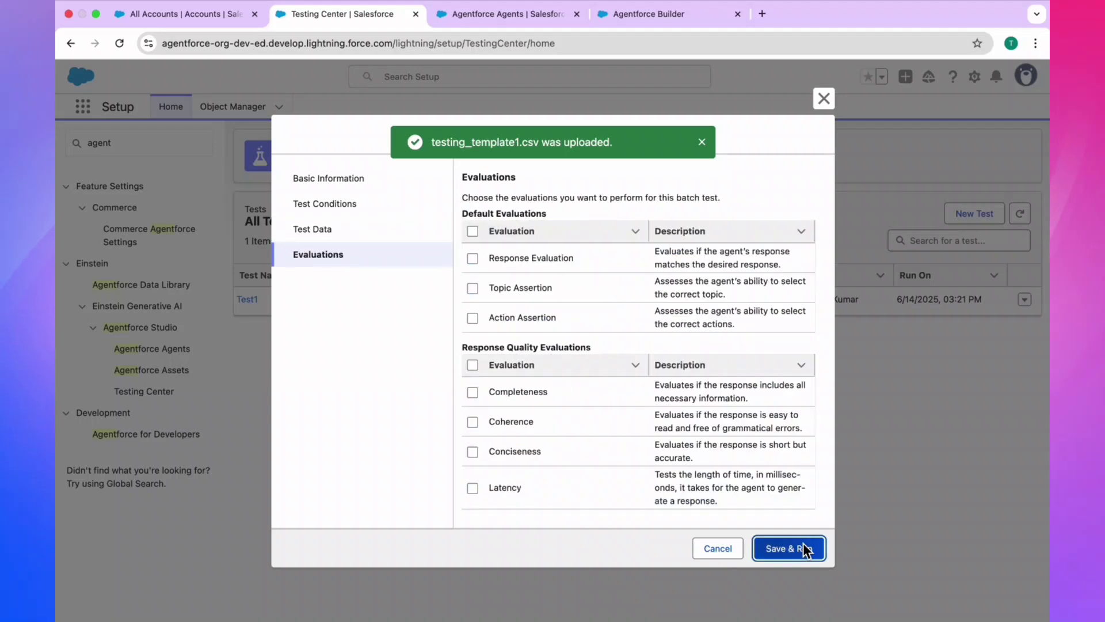
pyautogui.click(795, 545)
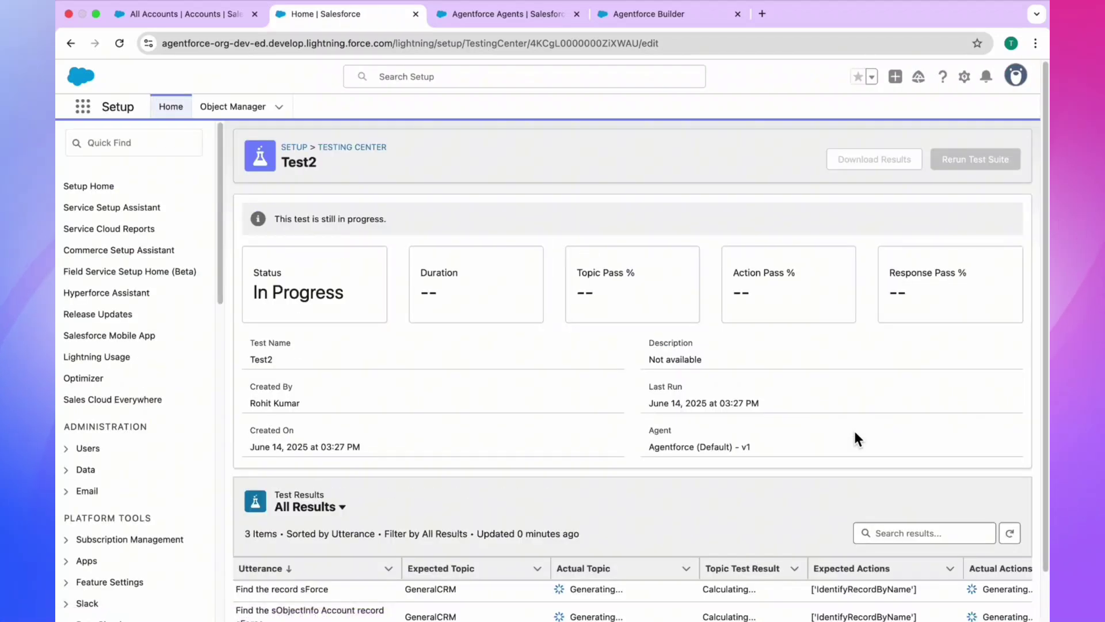
# Examine Test2's pass rates and each utterance's expected and actual topics, actions and responses.
pyautogui.scroll(-2, 853, 430)
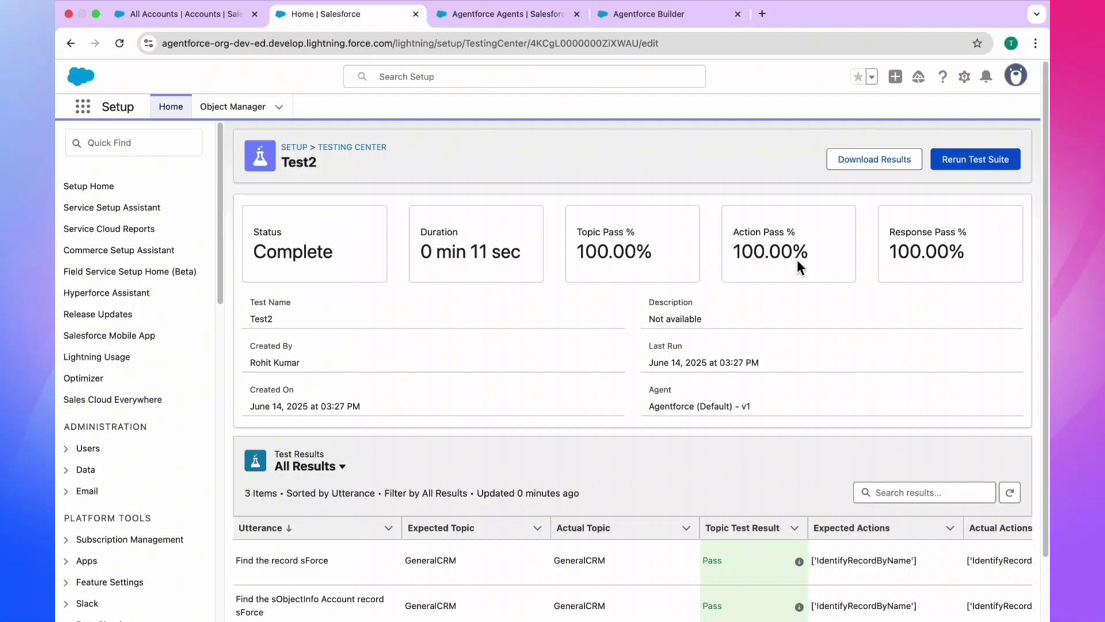
pyautogui.scroll(-3, 963, 265)
pyautogui.scroll(1, 897, 516)
pyautogui.hscroll(10, 897, 515)
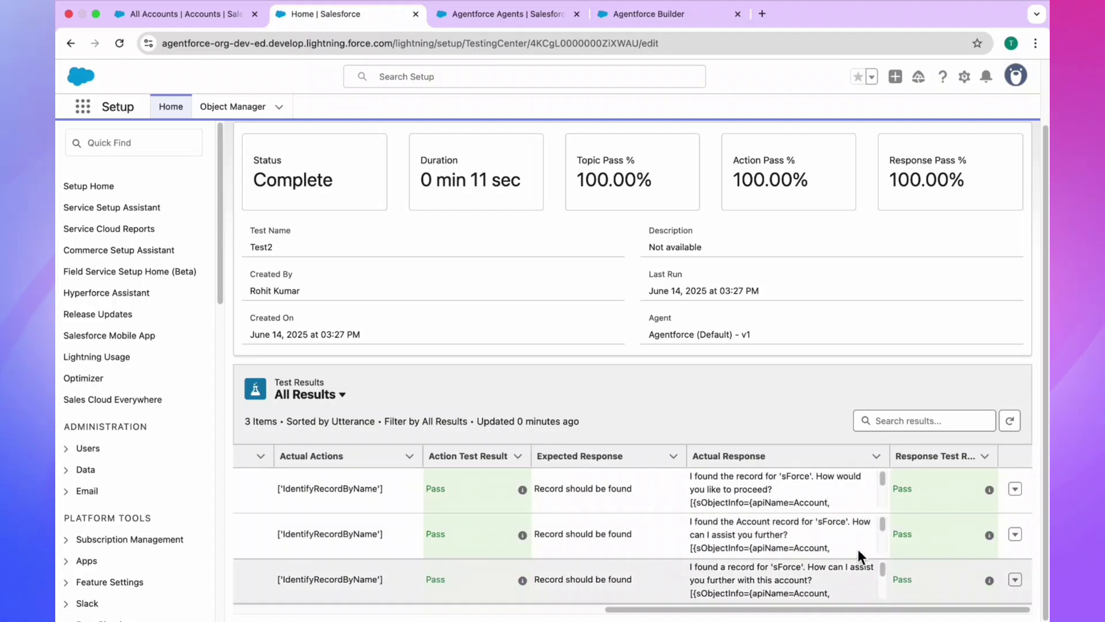
pyautogui.scroll(-2, 833, 532)
pyautogui.scroll(2, 833, 532)
pyautogui.hscroll(-1, 463, 511)
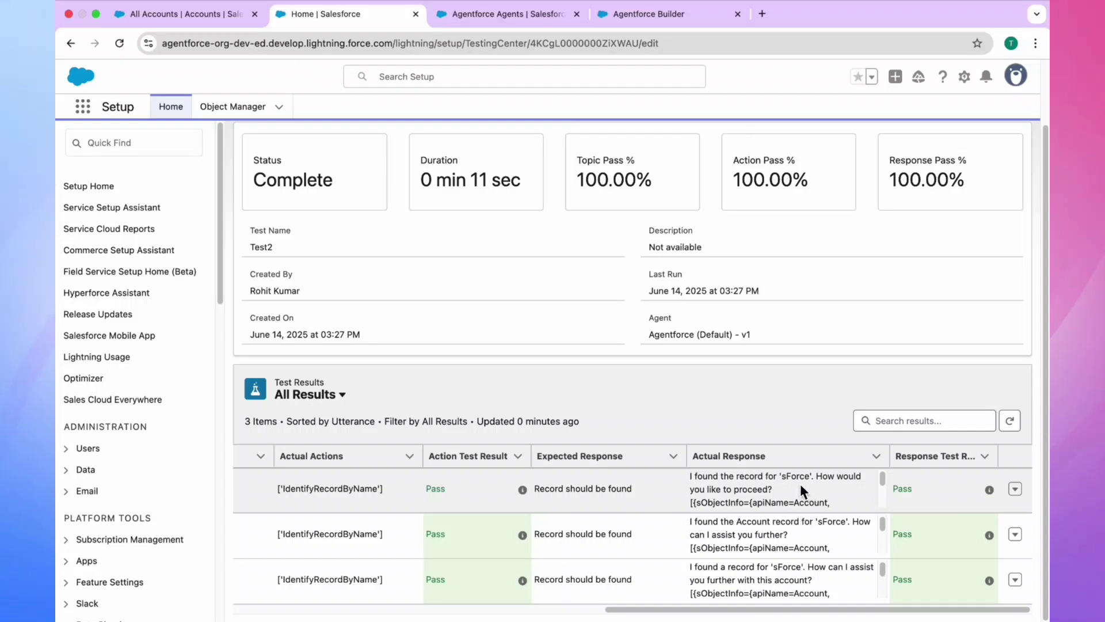
pyautogui.moveTo(787, 481); pyautogui.dragTo(831, 481)
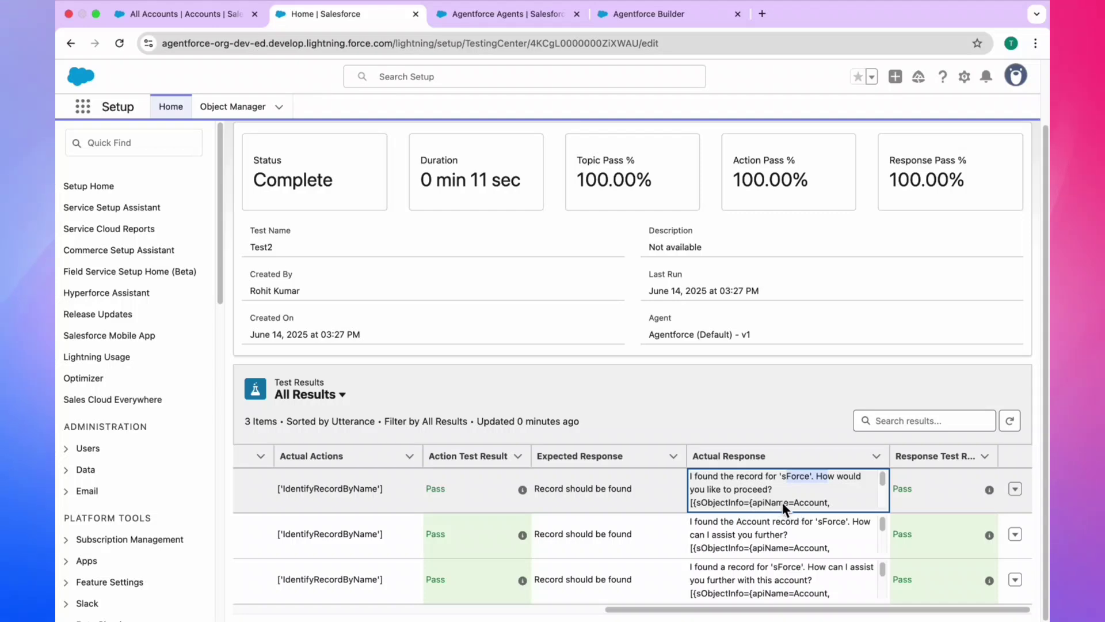
pyautogui.scroll(-2, 743, 527)
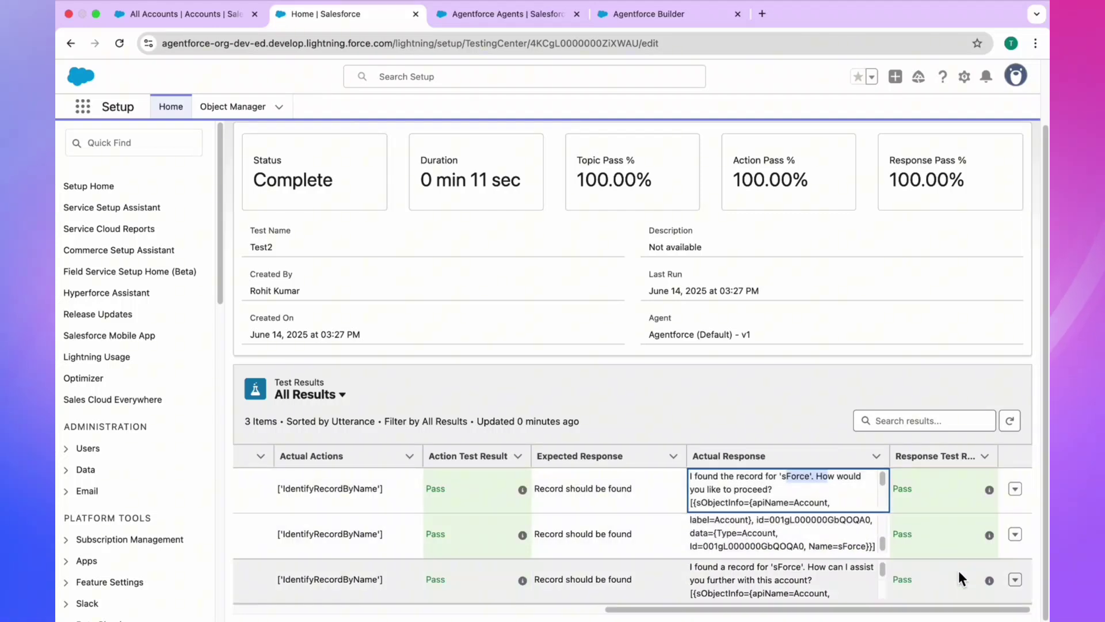
pyautogui.hscroll(-10, 749, 546)
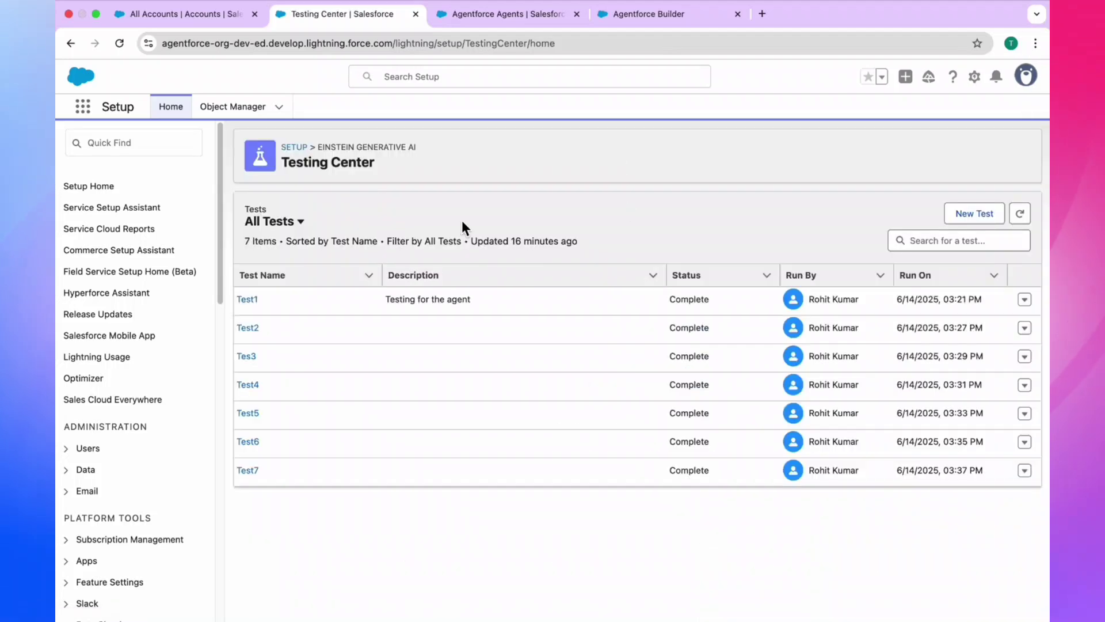
# Create another test named Test8 for the agent Agentforce (Default) - v1 and continue to its test conditions.
pyautogui.click(987, 219)
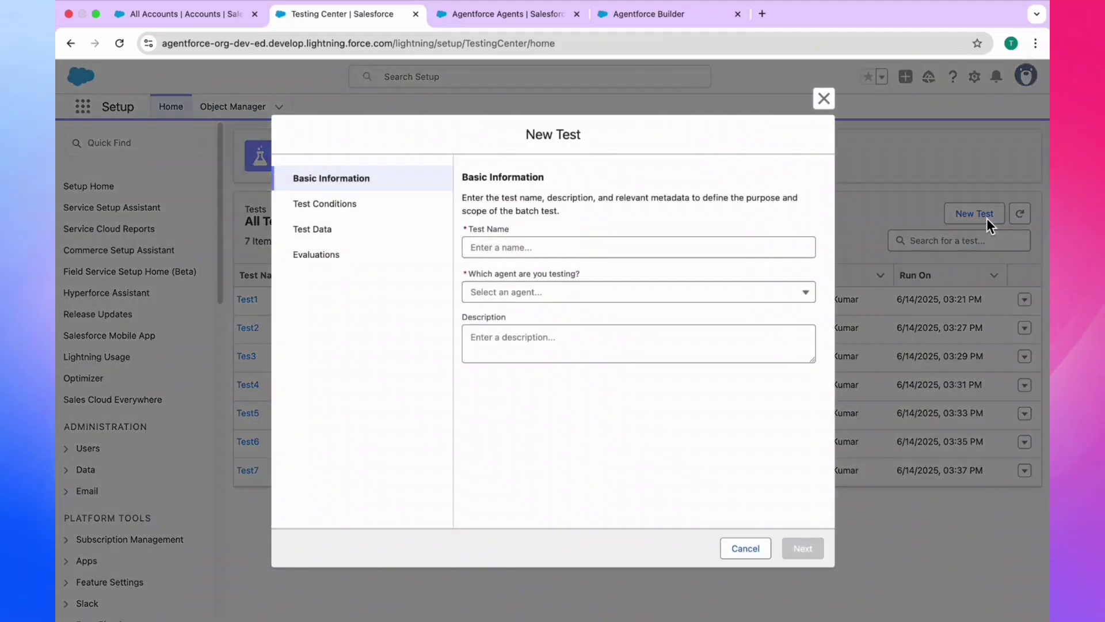
pyautogui.click(544, 248)
pyautogui.write('Test')
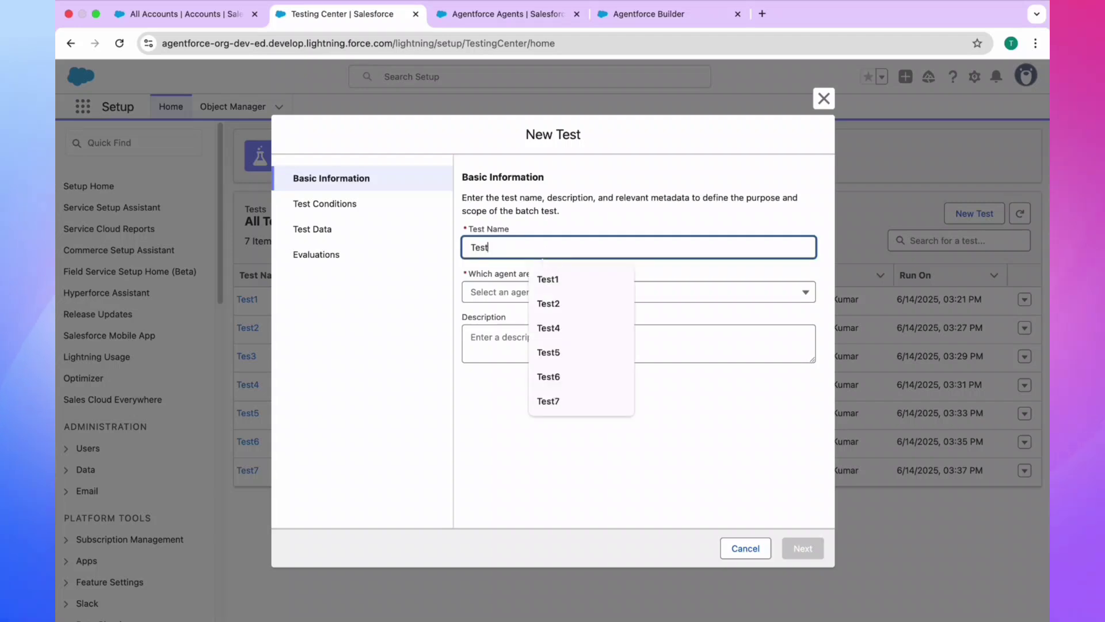
pyautogui.write('7')
pyautogui.press('BackSpace')
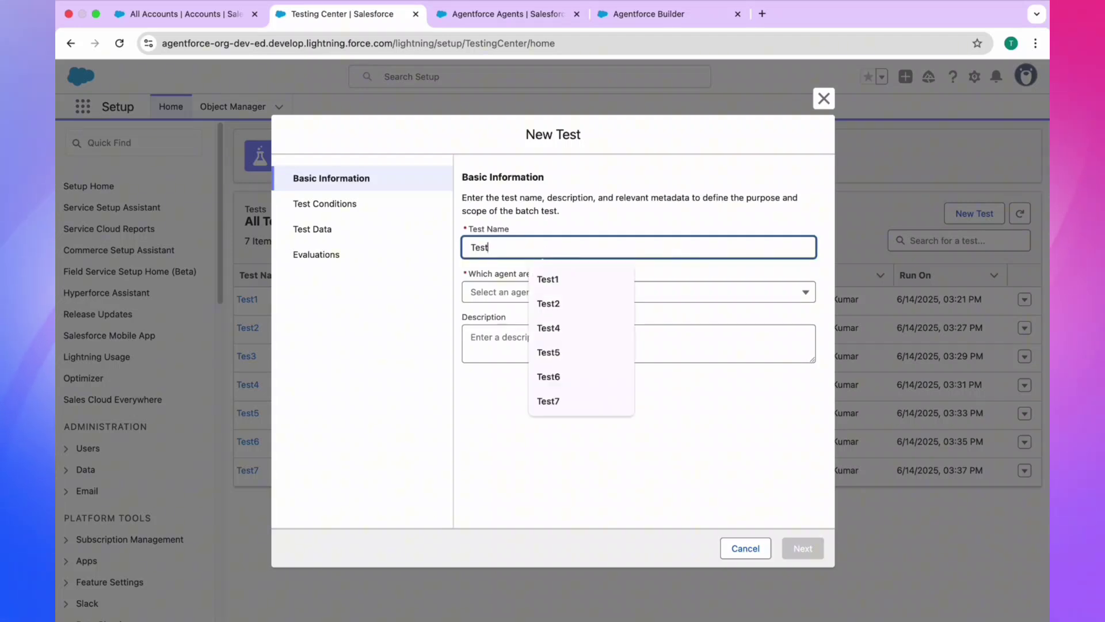
pyautogui.write('8')
pyautogui.click(589, 294)
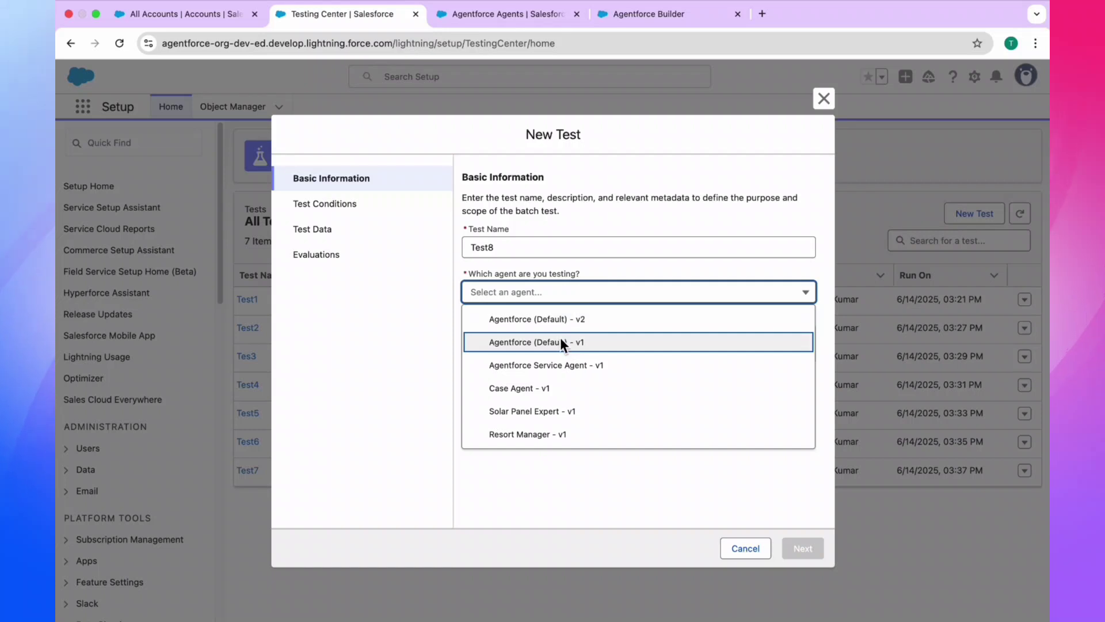
pyautogui.click(560, 338)
pyautogui.click(806, 548)
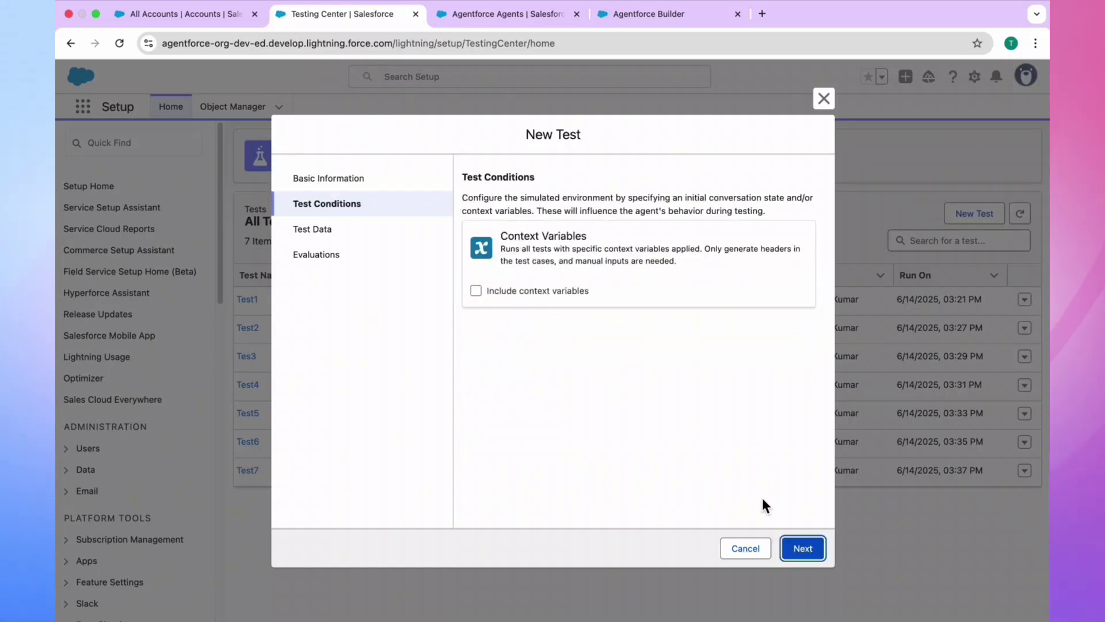
# Generate 20 test cases for the General CRM and Single Record Summary topics, without context variables or evaluations, and reload the Test8 page.
pyautogui.click(809, 552)
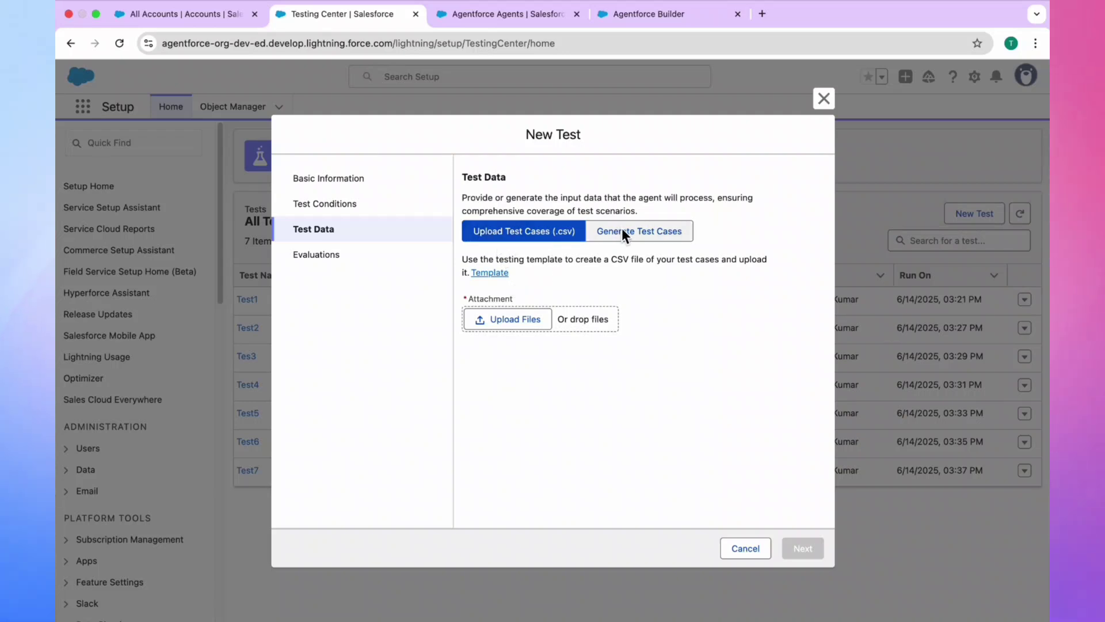
pyautogui.click(678, 232)
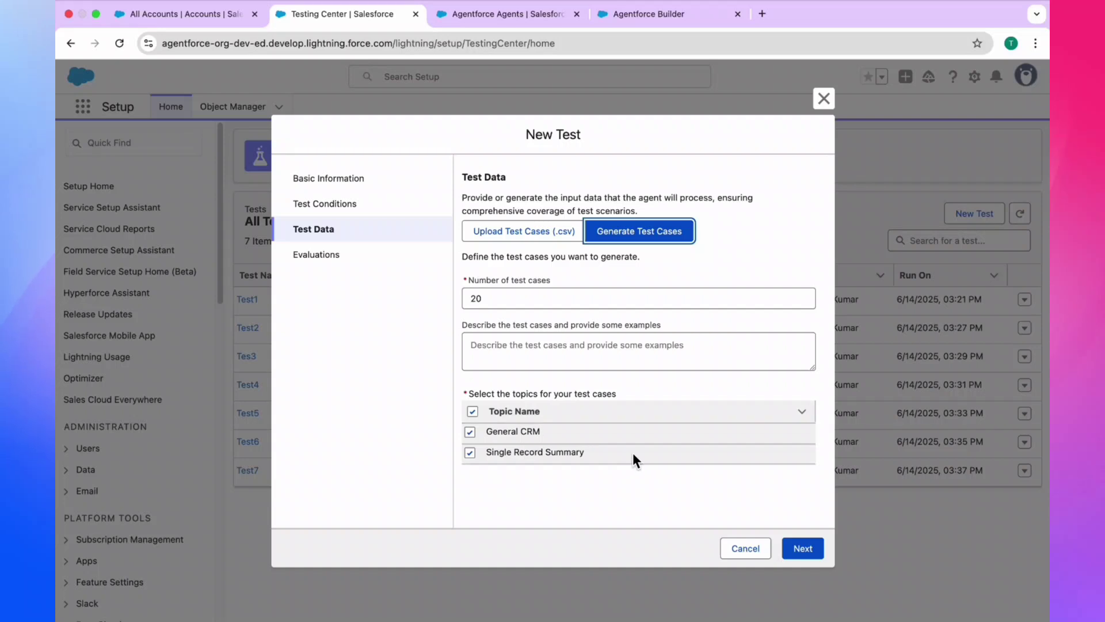
pyautogui.click(804, 549)
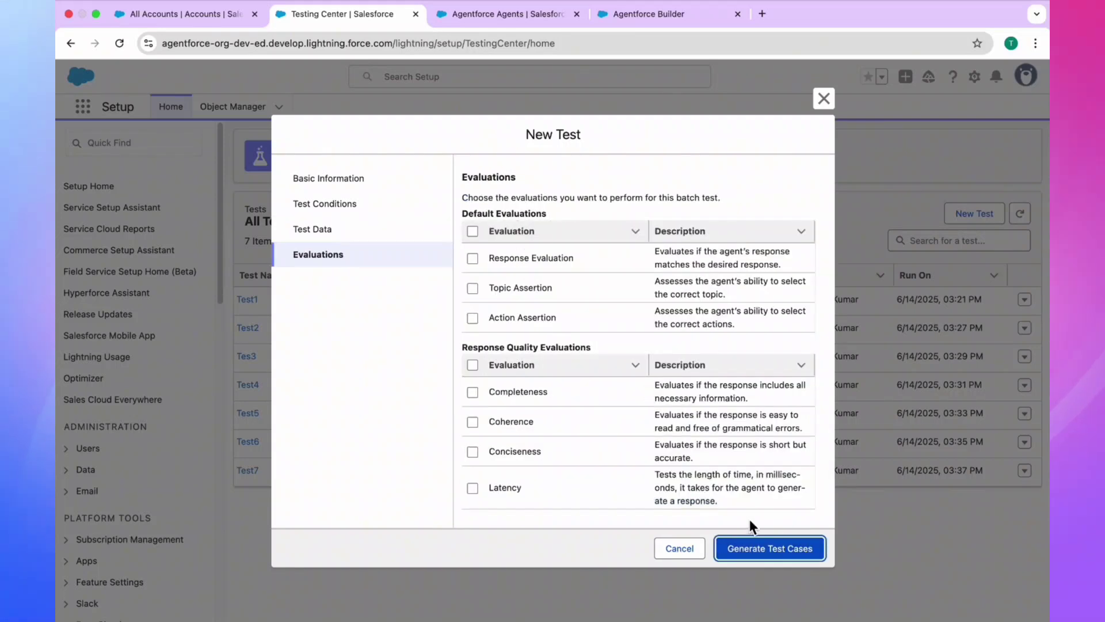
pyautogui.click(755, 548)
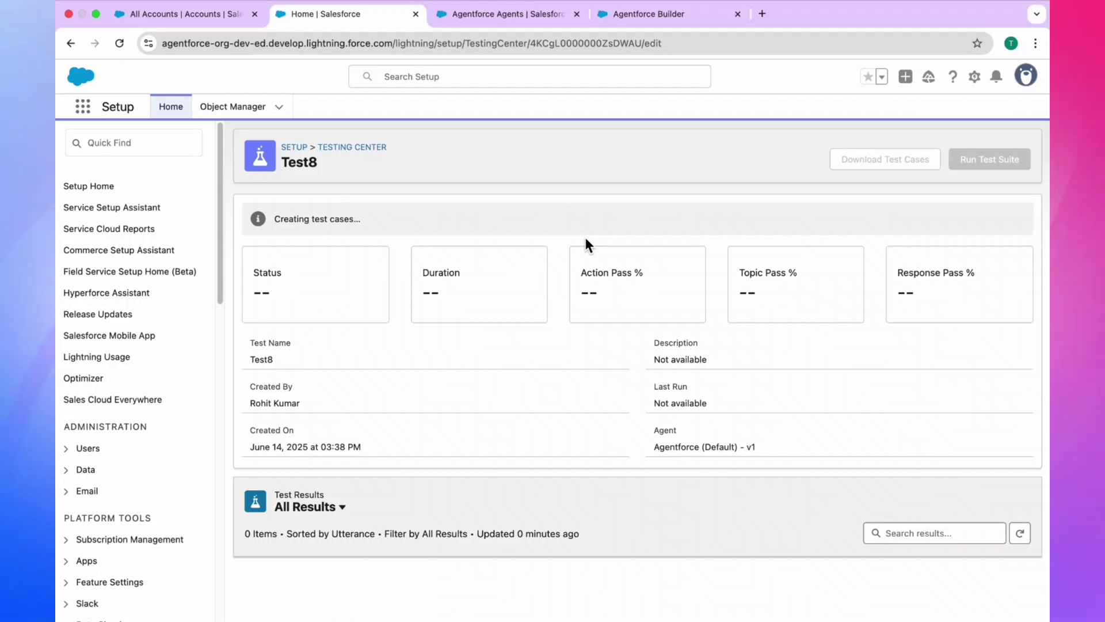
pyautogui.click(120, 44)
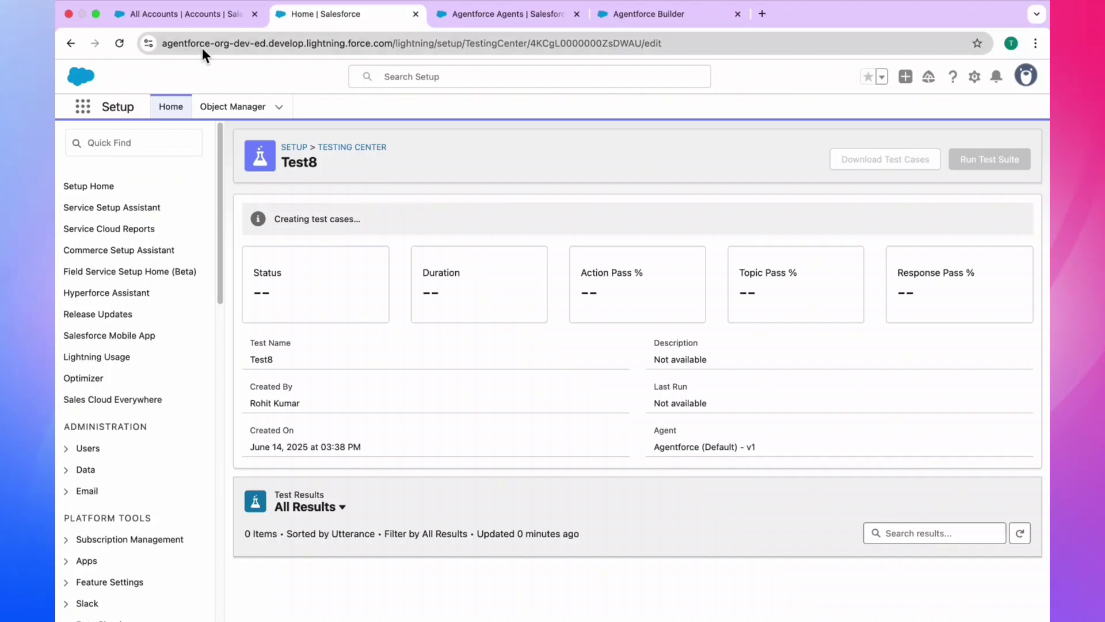
pyautogui.click(122, 45)
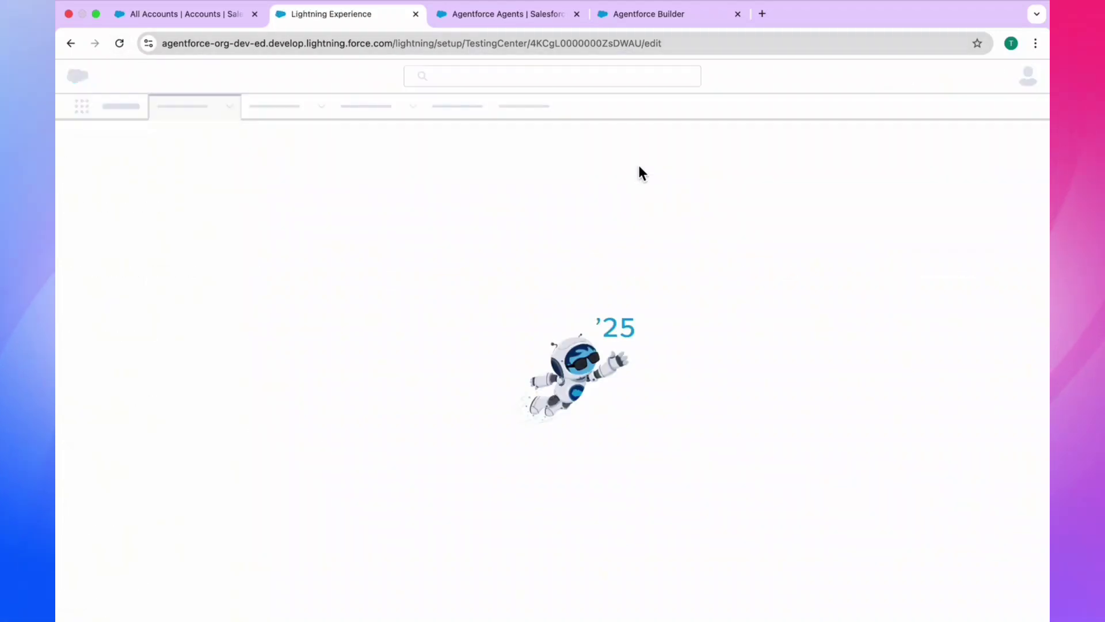
# Review Test8's generated utterances with their expected topics, actions and responses.
pyautogui.scroll(-5, 618, 479)
pyautogui.scroll(-10, 346, 362)
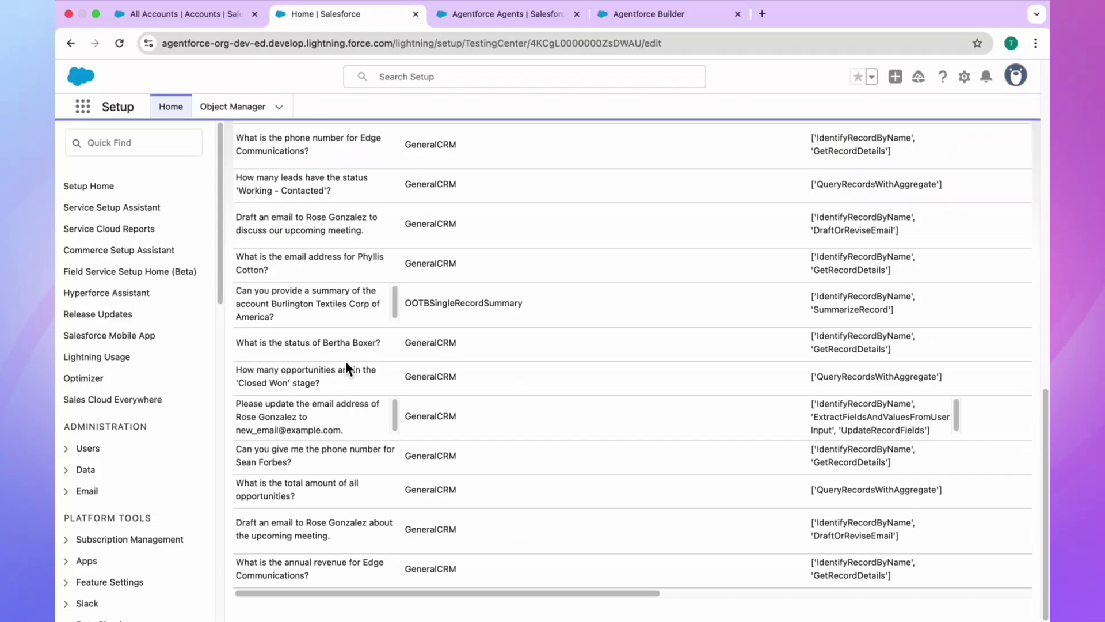
pyautogui.scroll(8, 345, 361)
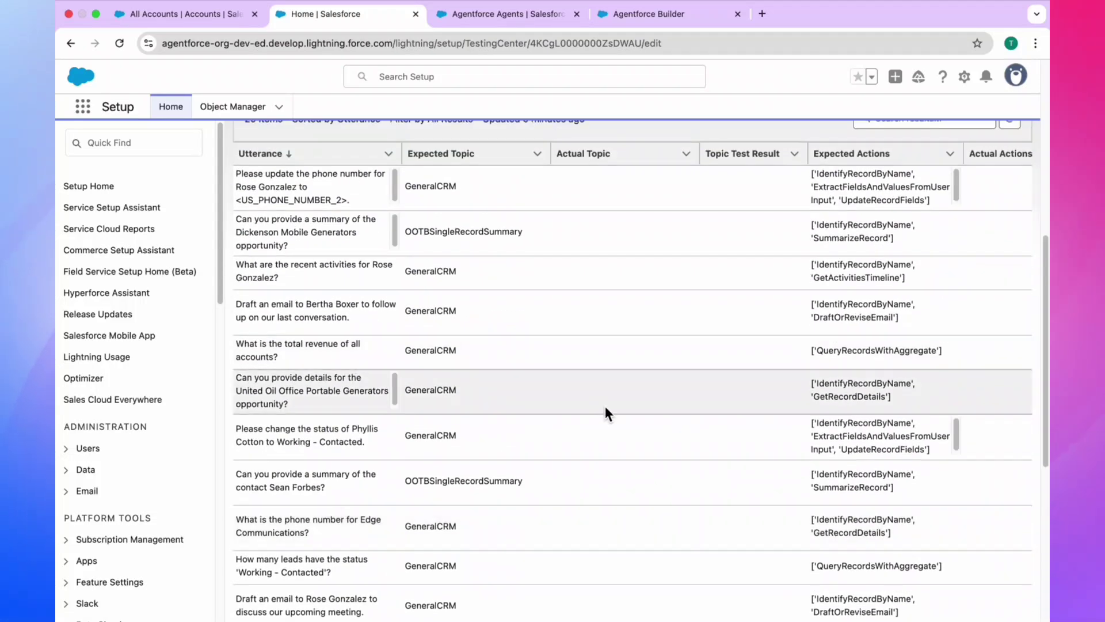
pyautogui.hscroll(10, 606, 406)
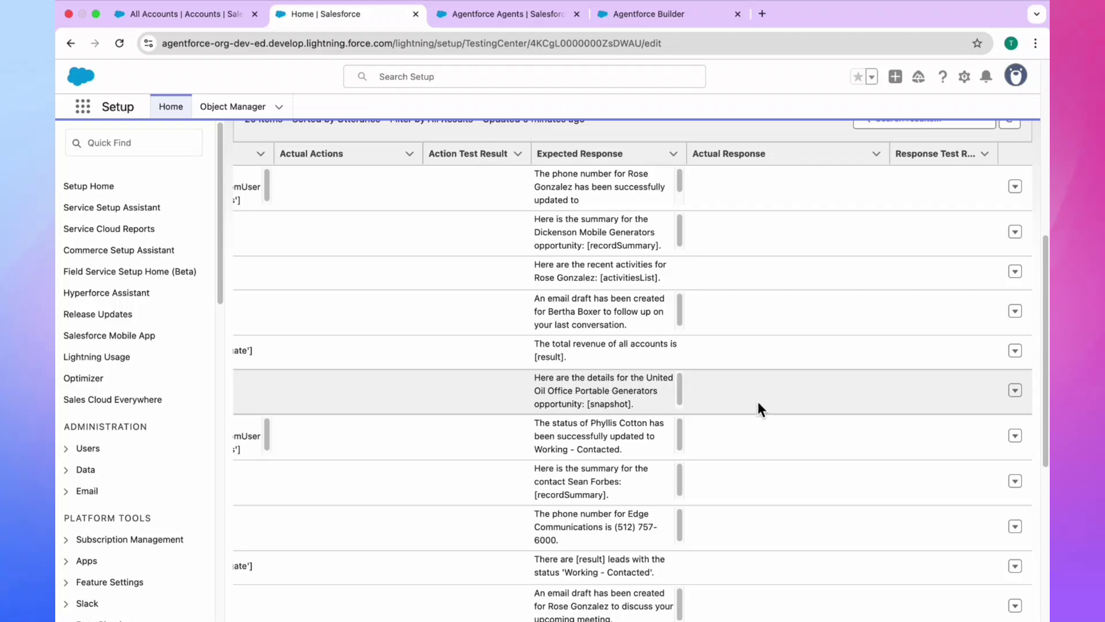
pyautogui.hscroll(-10, 757, 401)
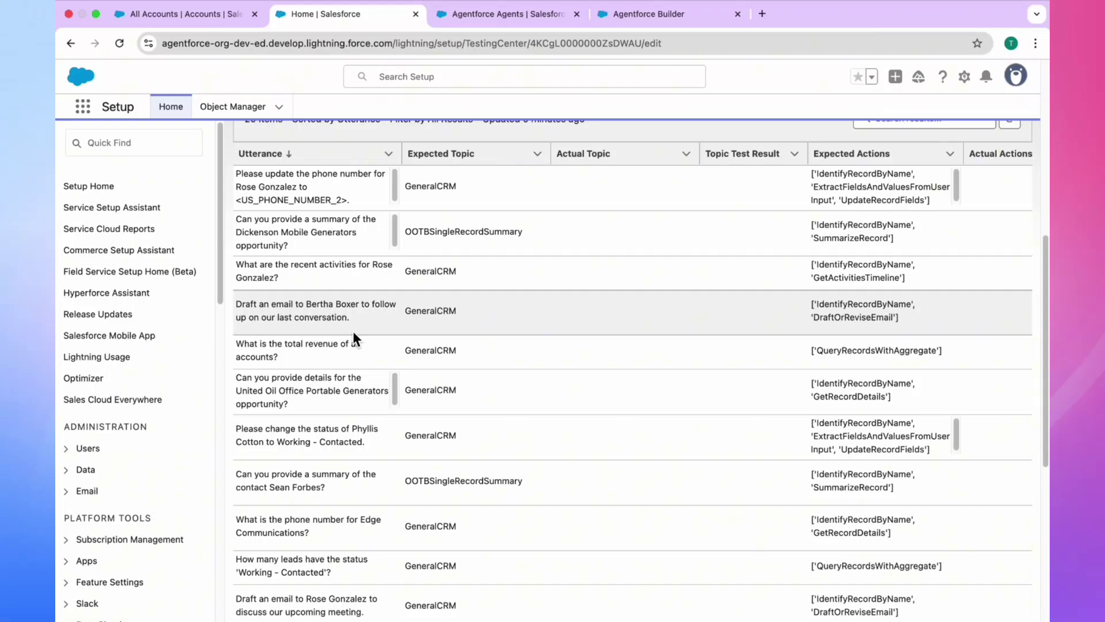
pyautogui.scroll(-5, 354, 334)
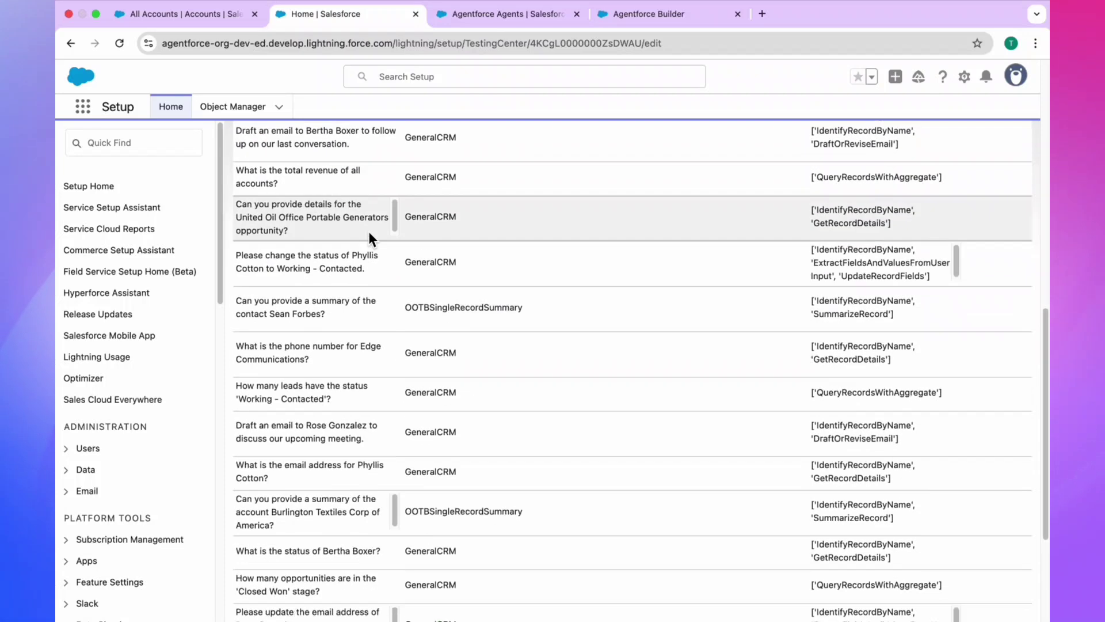
pyautogui.scroll(-5, 369, 231)
pyautogui.scroll(6, 369, 232)
pyautogui.scroll(10, 369, 231)
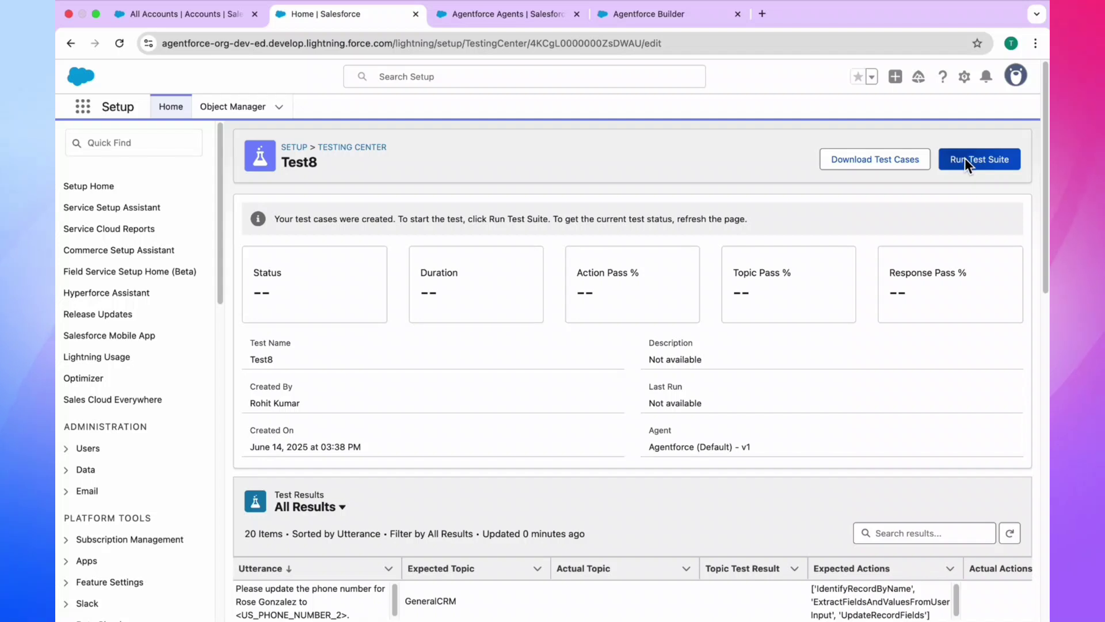
# Run the Test8 test suite and monitor its status and utterance results, reloading the page during the run.
pyautogui.click(974, 165)
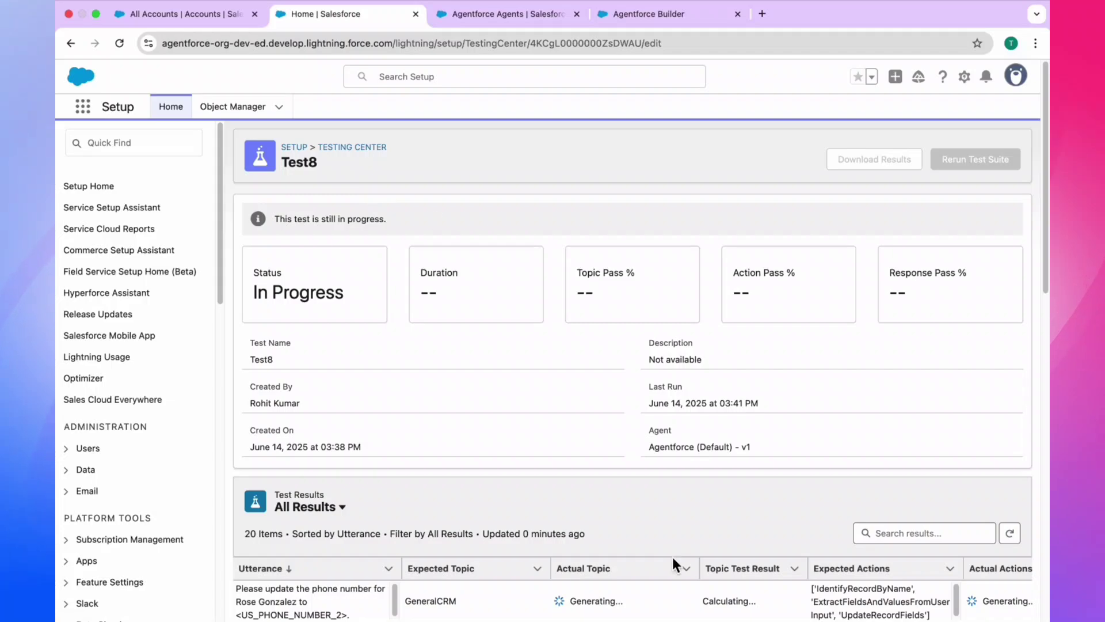
pyautogui.scroll(-5, 671, 552)
pyautogui.scroll(-8, 609, 564)
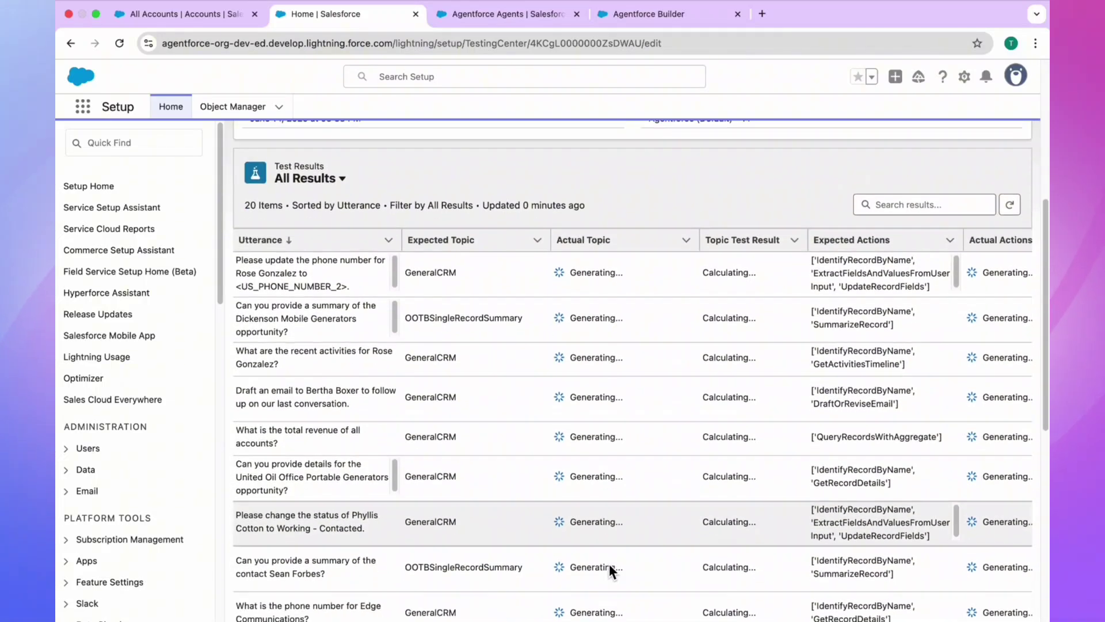
pyautogui.scroll(13, 609, 564)
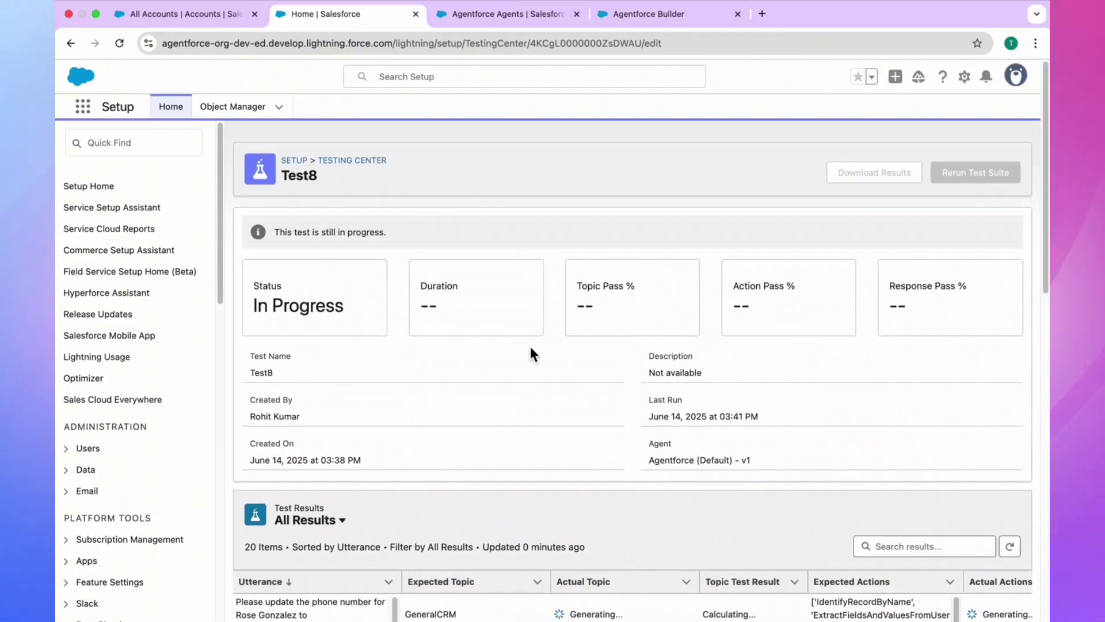
pyautogui.scroll(-5, 782, 200)
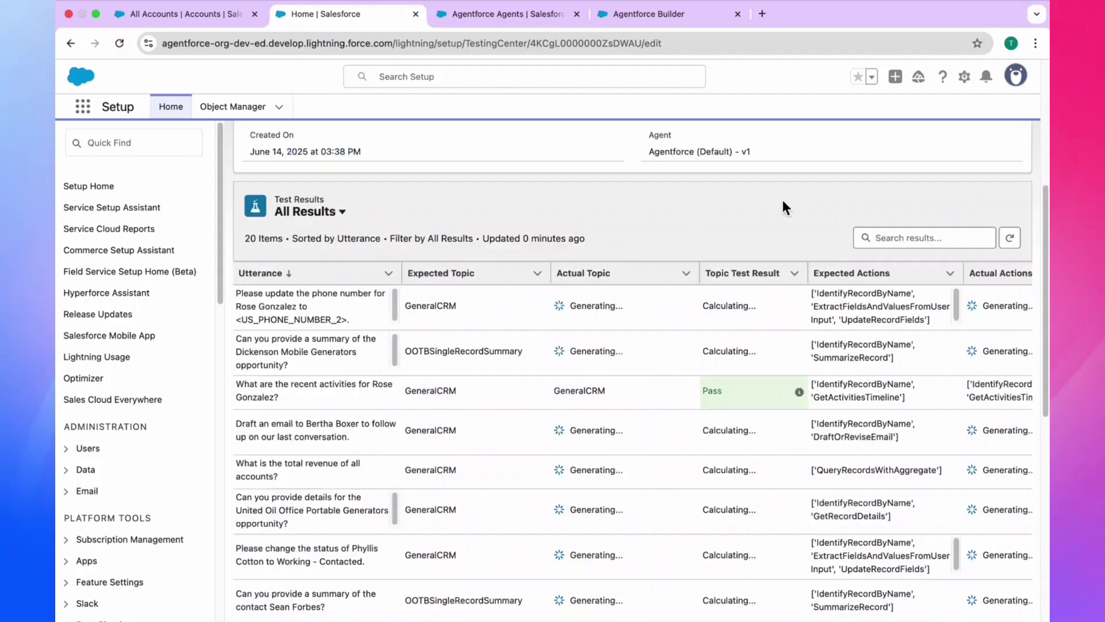
pyautogui.scroll(5, 365, 315)
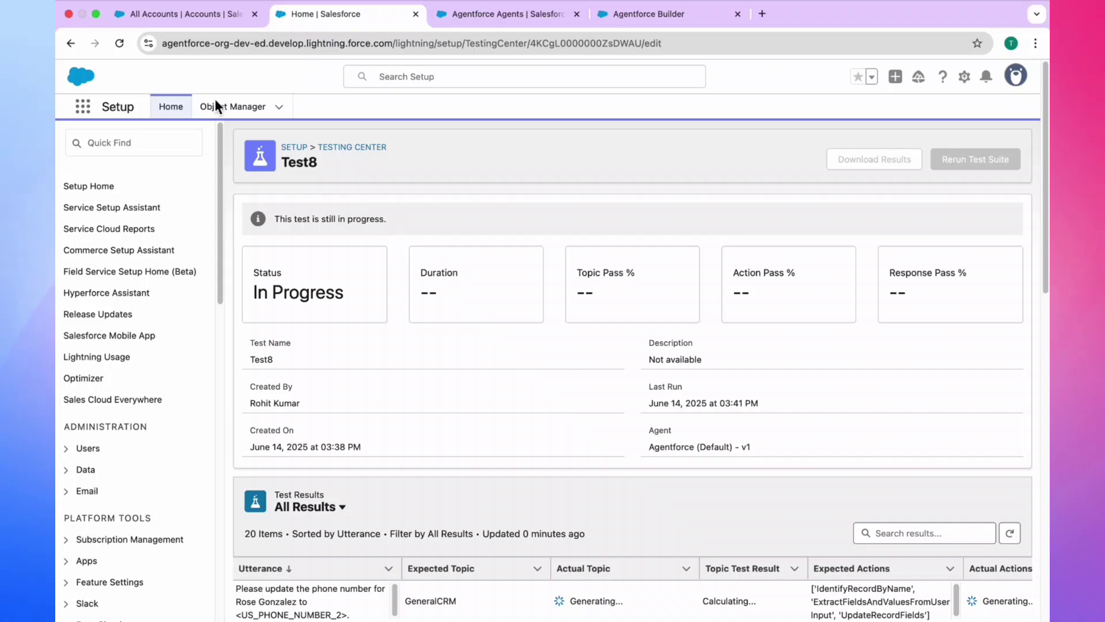
pyautogui.click(120, 45)
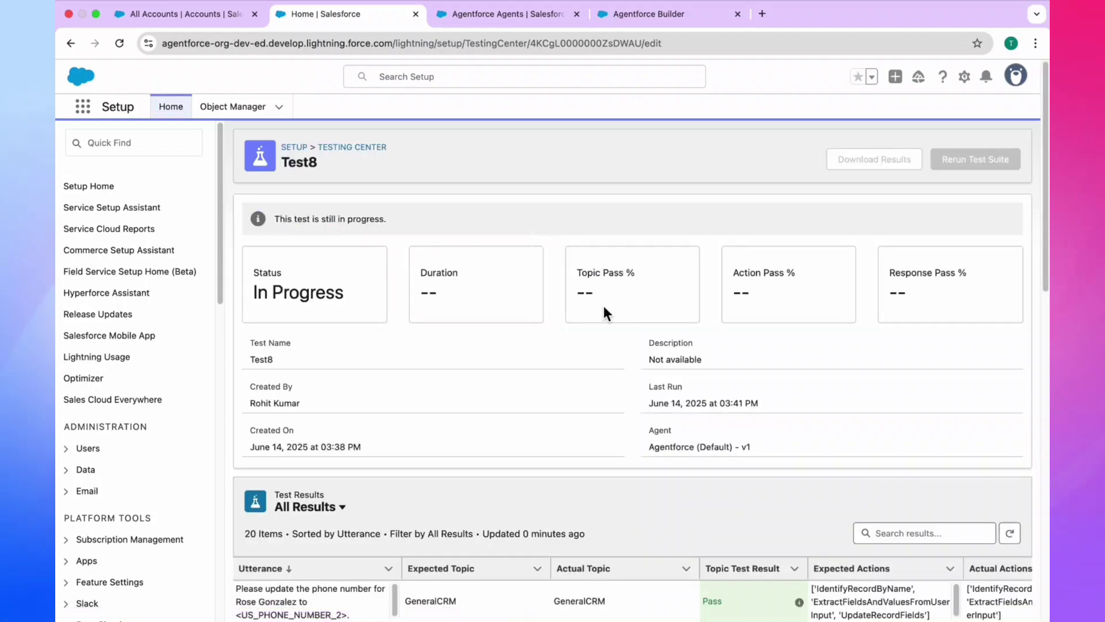
pyautogui.scroll(-10, 613, 335)
pyautogui.scroll(-4, 612, 334)
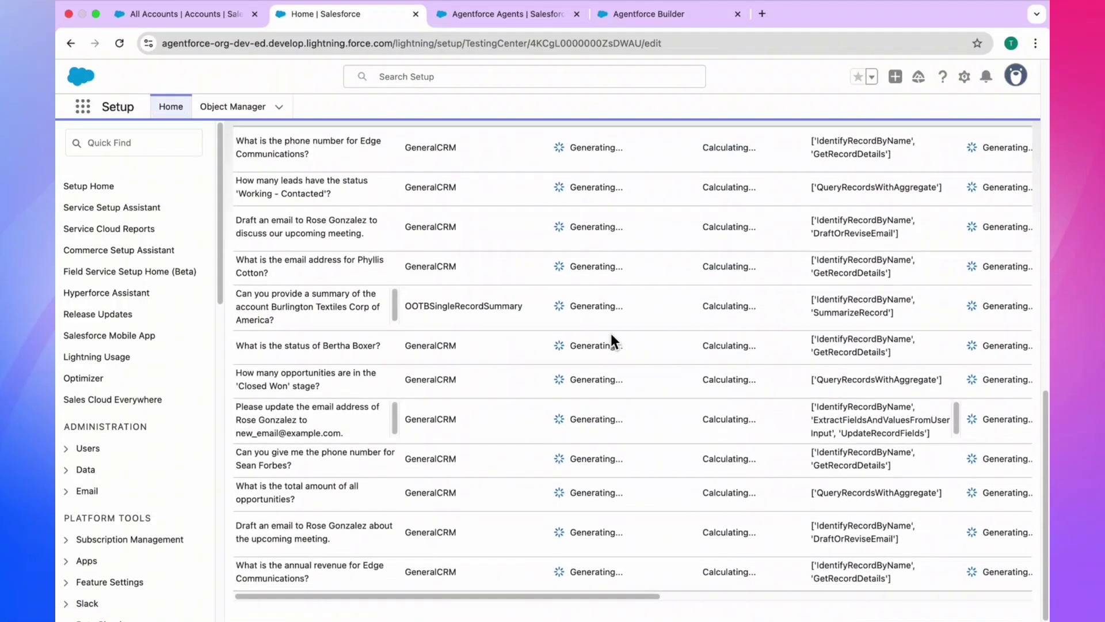
pyautogui.scroll(-4, 612, 340)
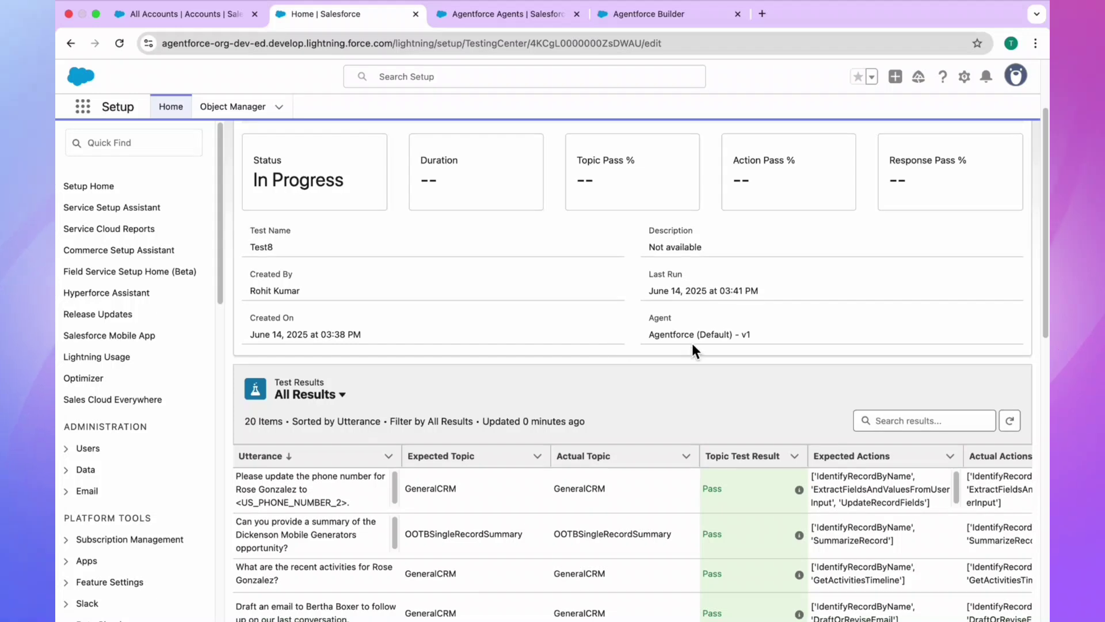
pyautogui.scroll(3, 692, 343)
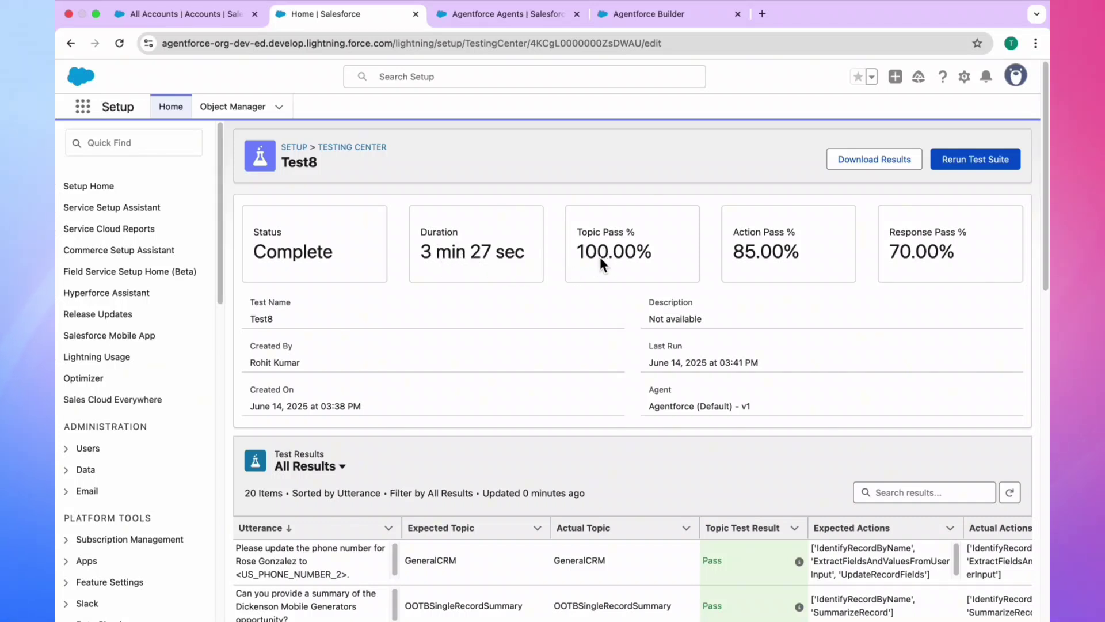
# Examine Test8's topic, action and response pass rates and compare each test case's expected and actual actions and responses.
pyautogui.moveTo(580, 255); pyautogui.dragTo(652, 257)
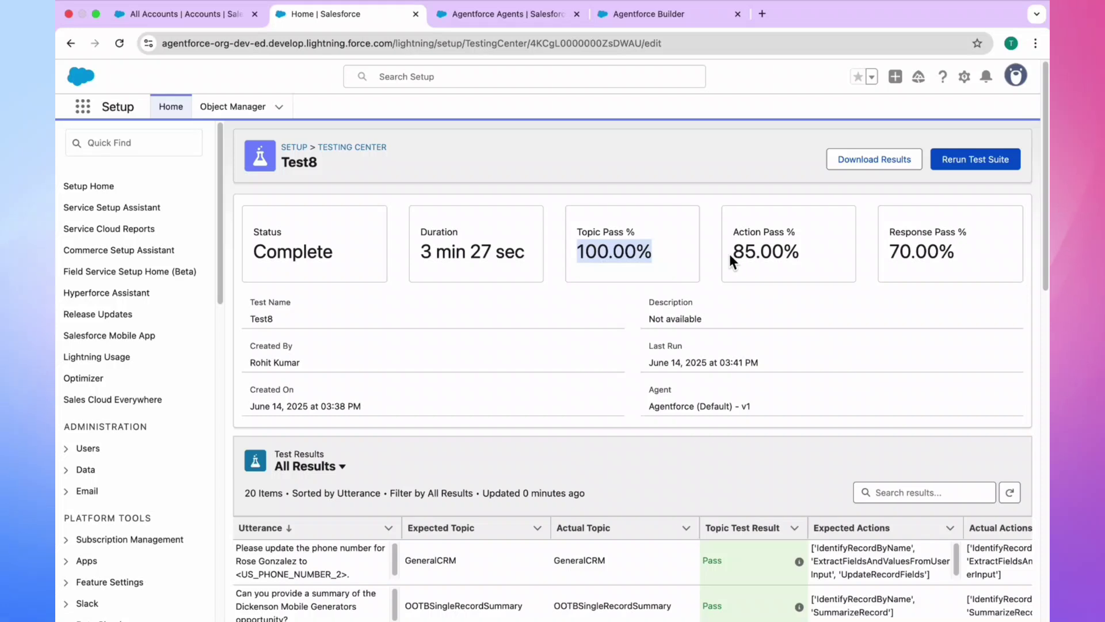
pyautogui.moveTo(733, 253); pyautogui.dragTo(787, 260)
pyautogui.moveTo(891, 253); pyautogui.dragTo(955, 255)
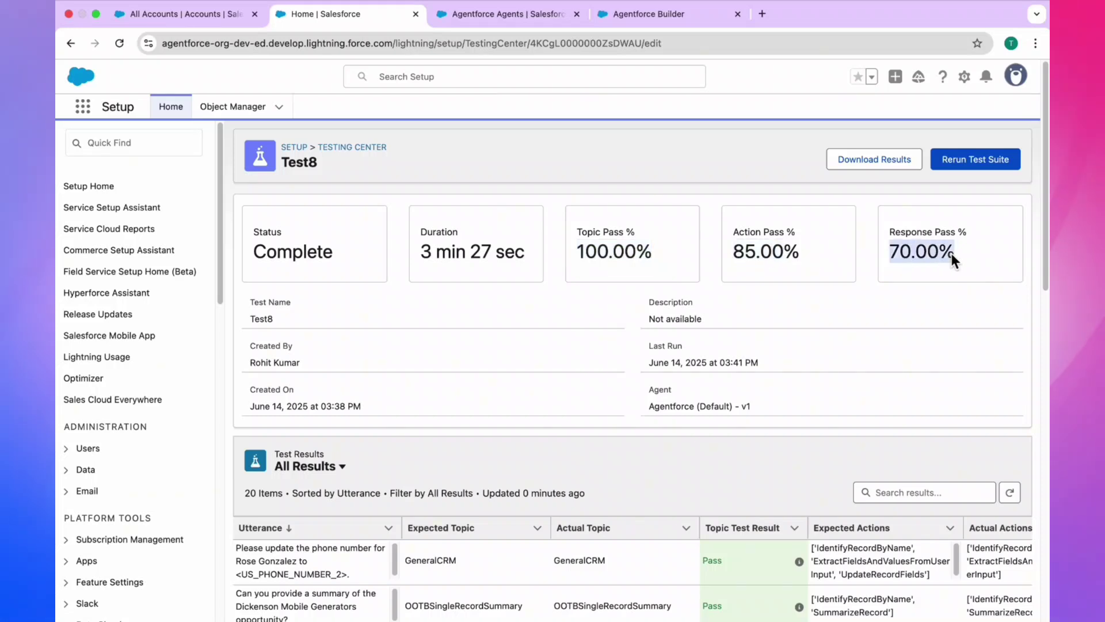
pyautogui.scroll(-10, 961, 337)
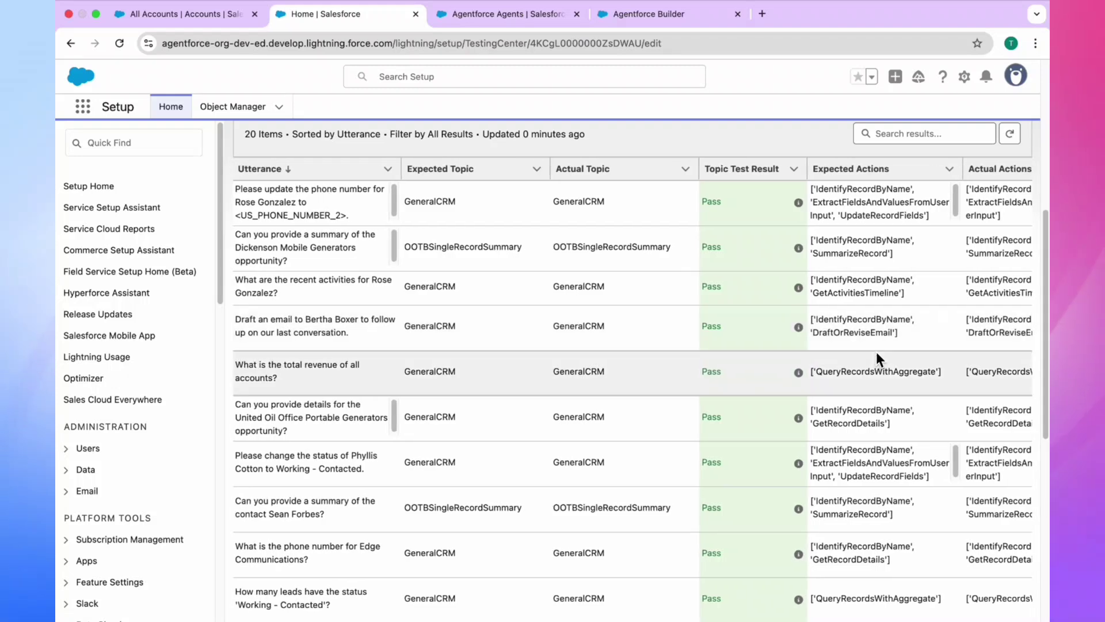
pyautogui.hscroll(7, 876, 351)
pyautogui.hscroll(5, 877, 351)
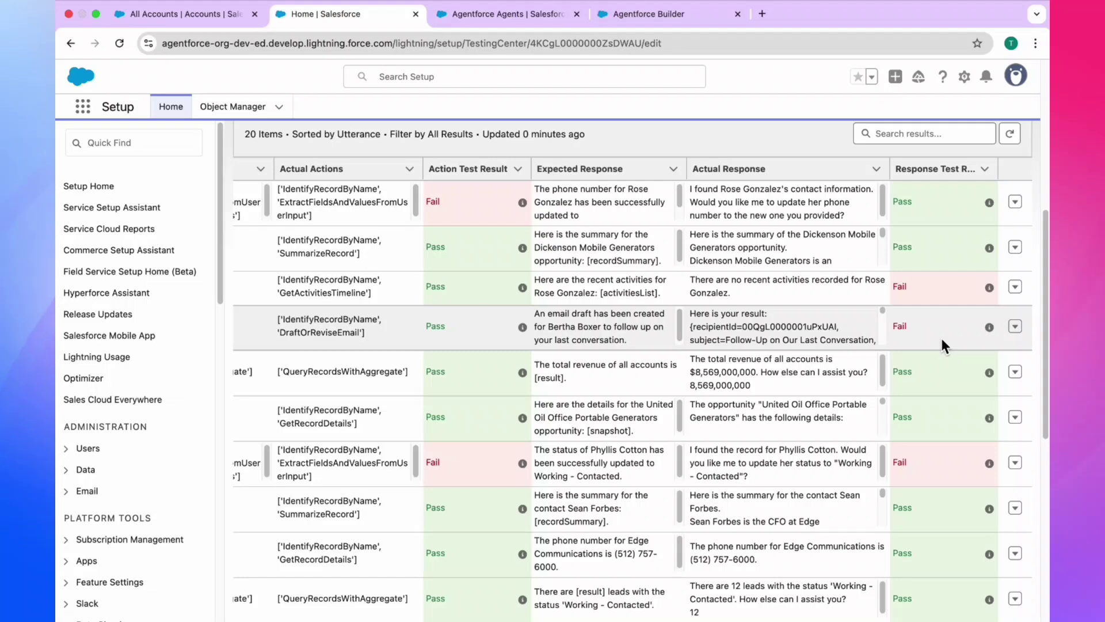
pyautogui.scroll(-8, 942, 338)
pyautogui.scroll(15, 941, 335)
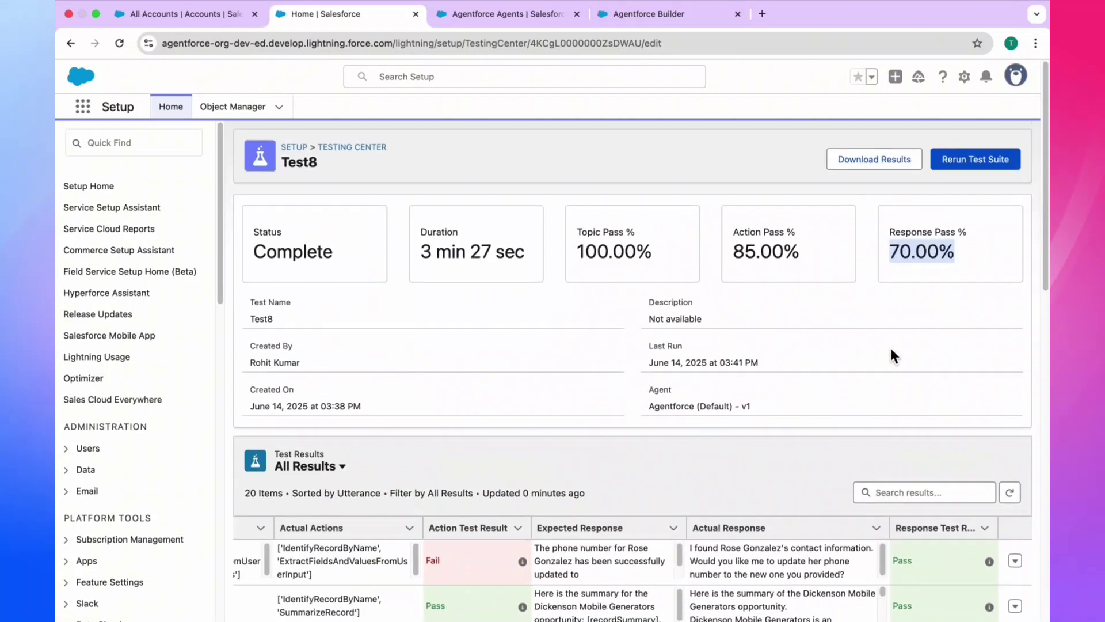
pyautogui.scroll(-15, 890, 349)
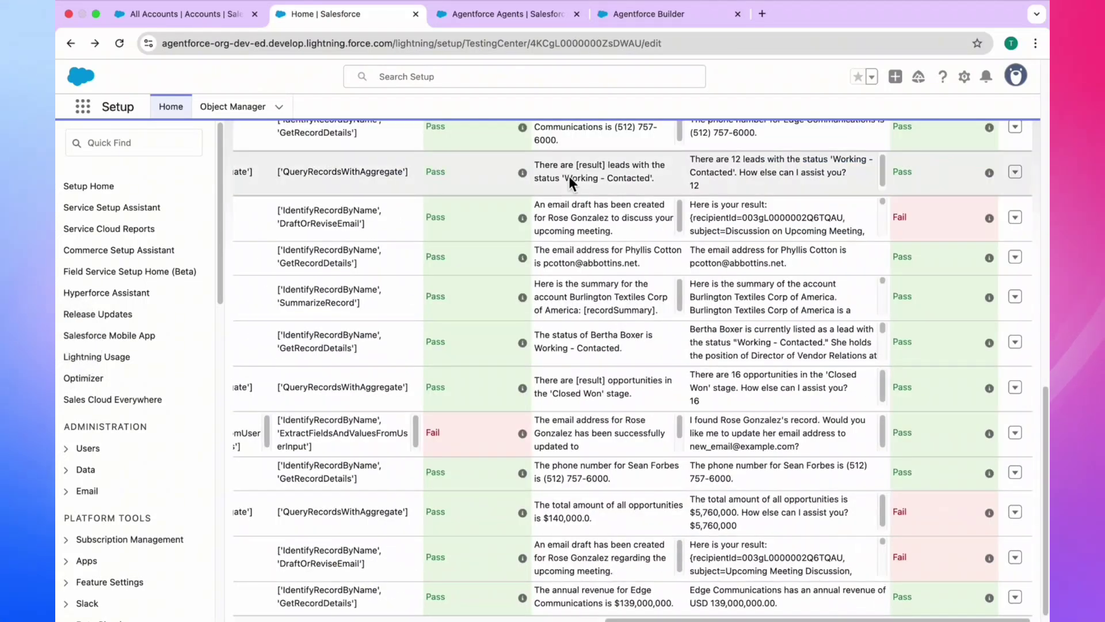
pyautogui.scroll(15, 619, 341)
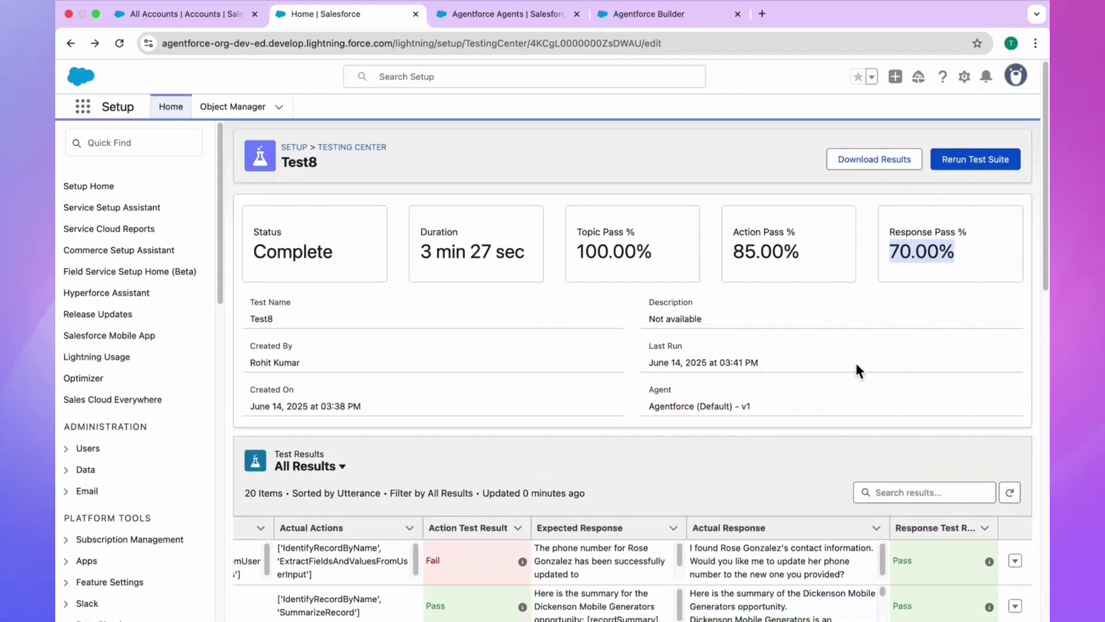
pyautogui.click(856, 364)
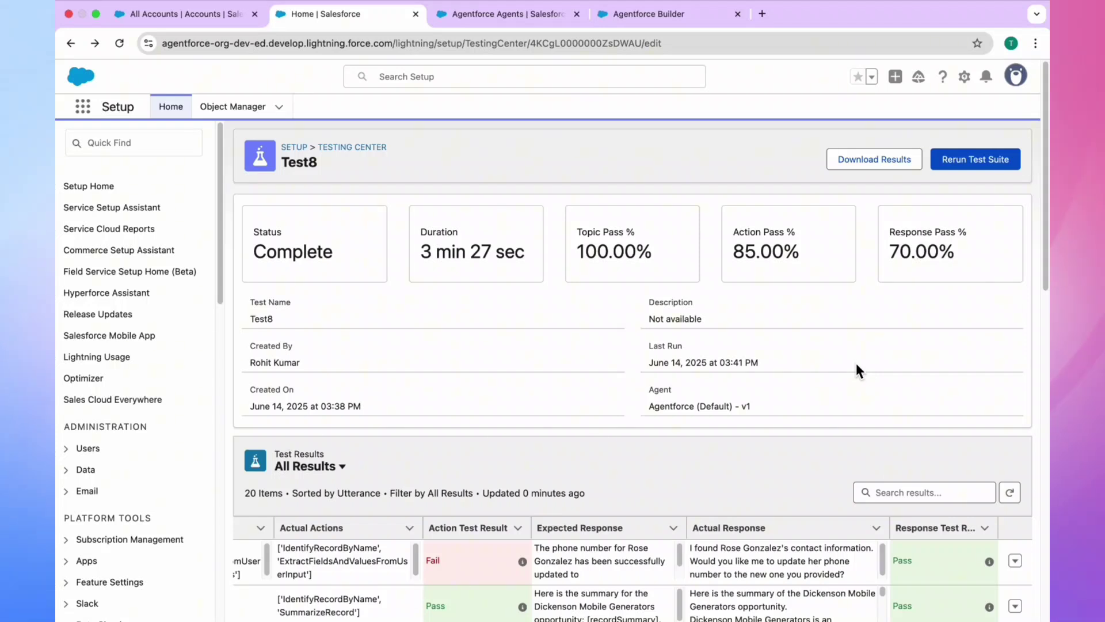
pyautogui.scroll(-10, 855, 363)
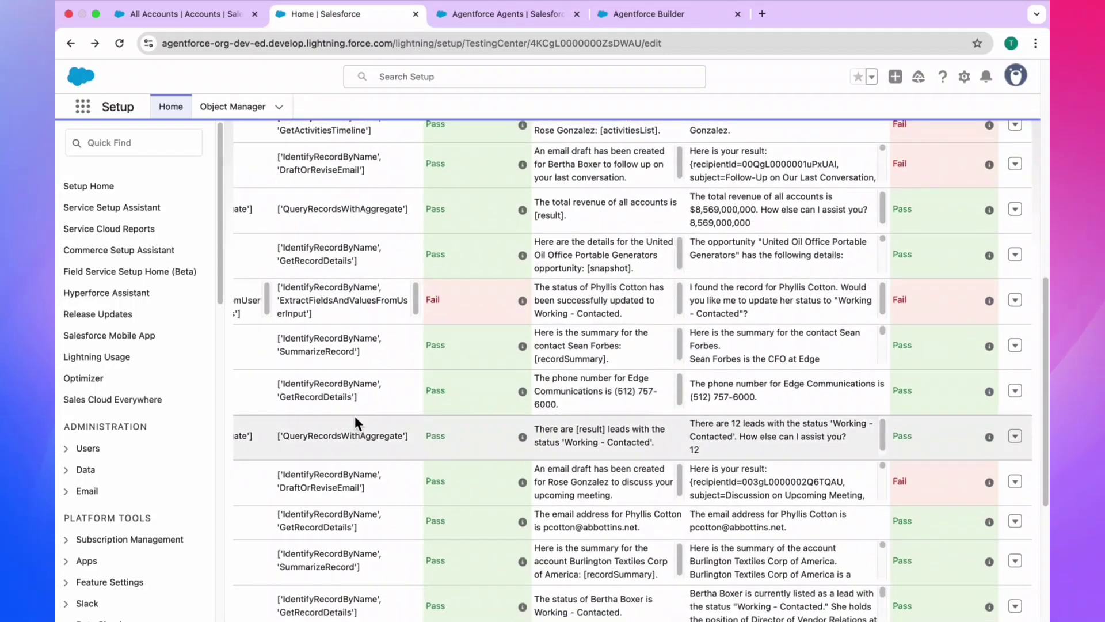
pyautogui.scroll(10, 355, 415)
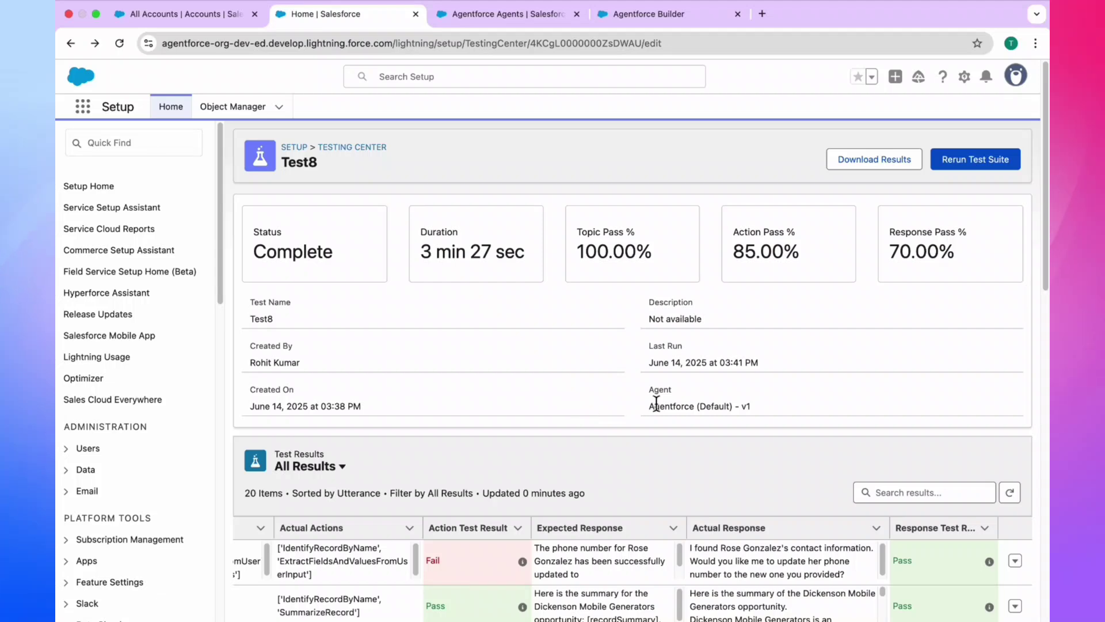
pyautogui.scroll(-4, 657, 401)
pyautogui.scroll(4, 656, 402)
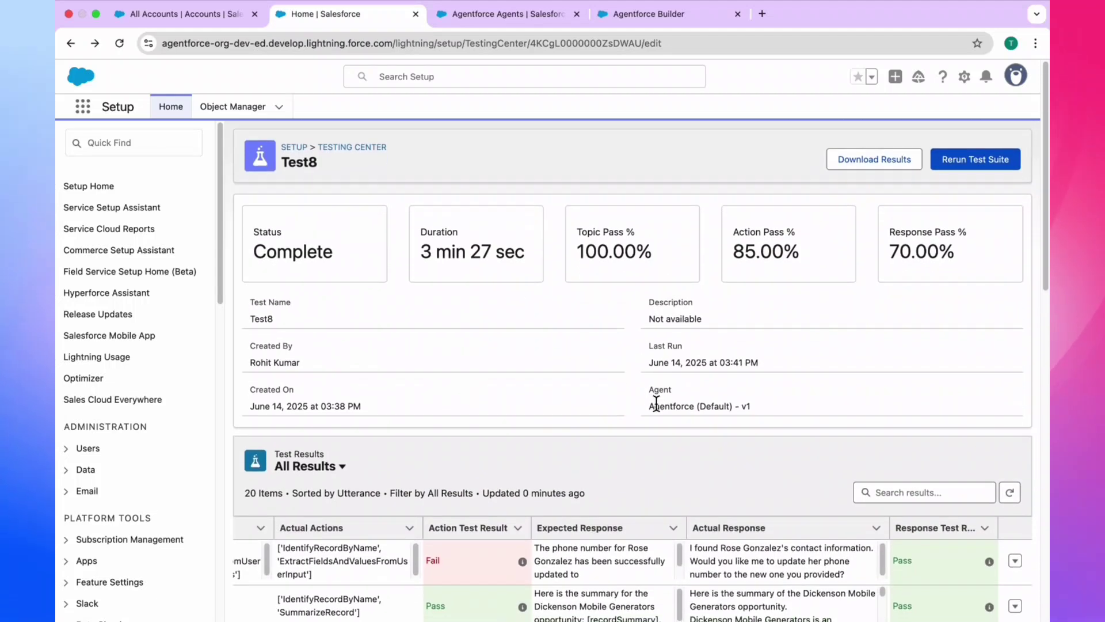